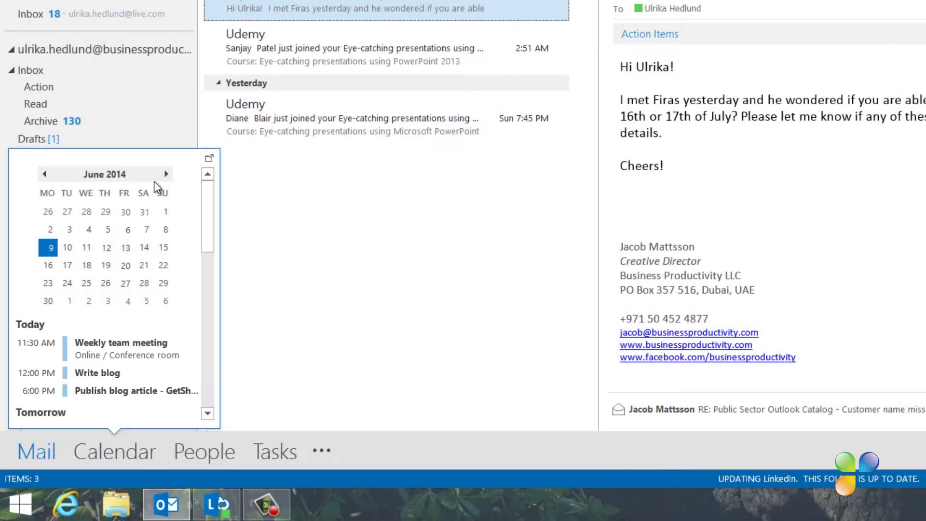
Step: Move the calendar peek to July 2014 and view the July 16 appointments
left_click(165, 174)
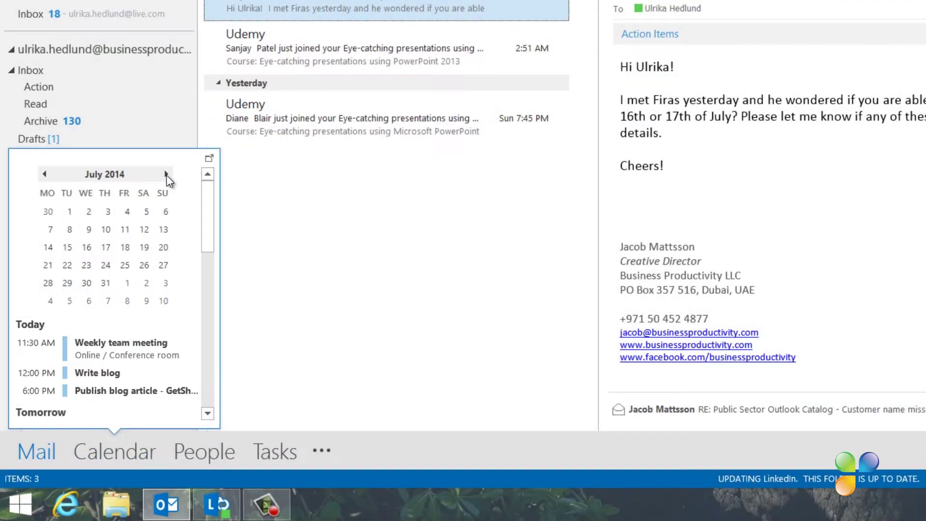
left_click(92, 246)
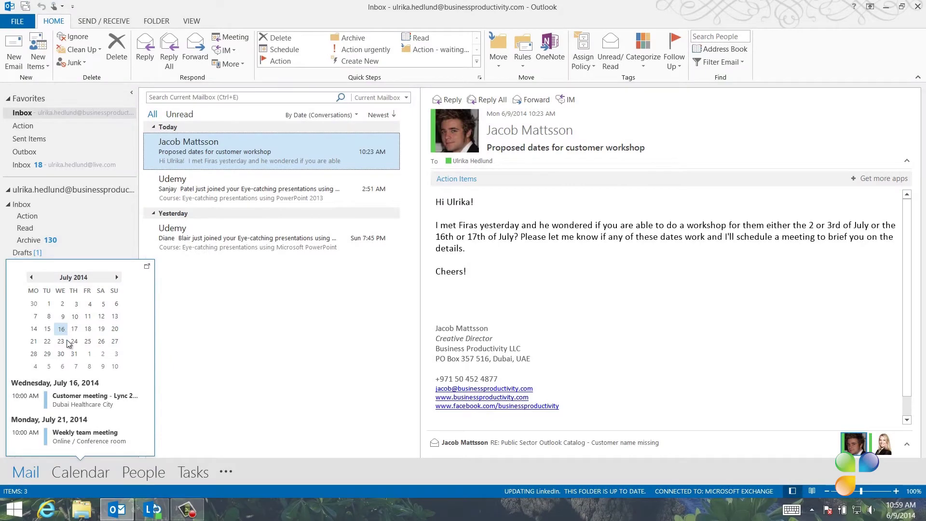
Step: Switch to the Calendar and show the June 9–13, 2014 work week
left_click(88, 475)
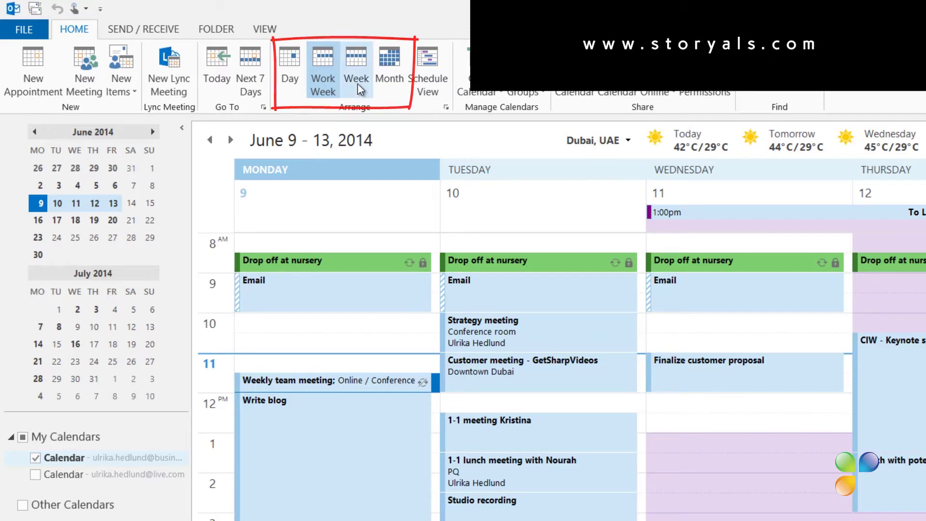
left_click(335, 79)
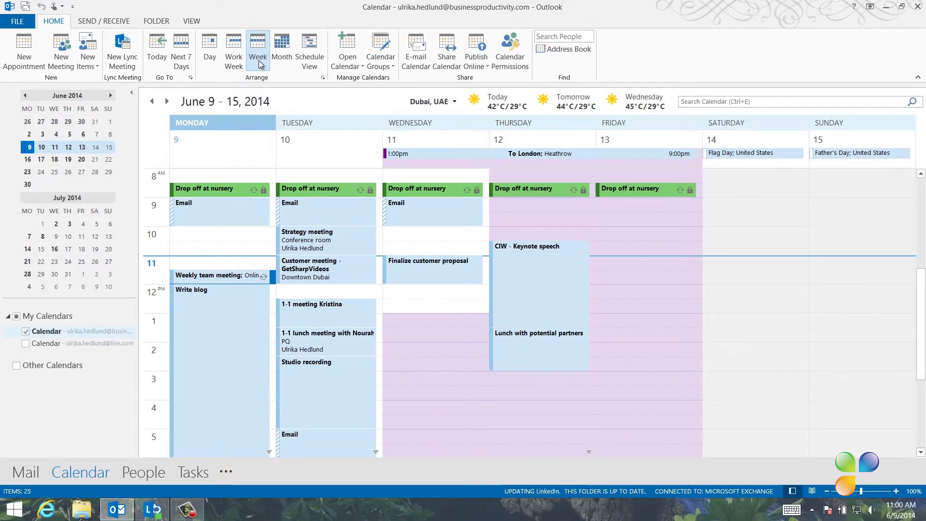
left_click(234, 64)
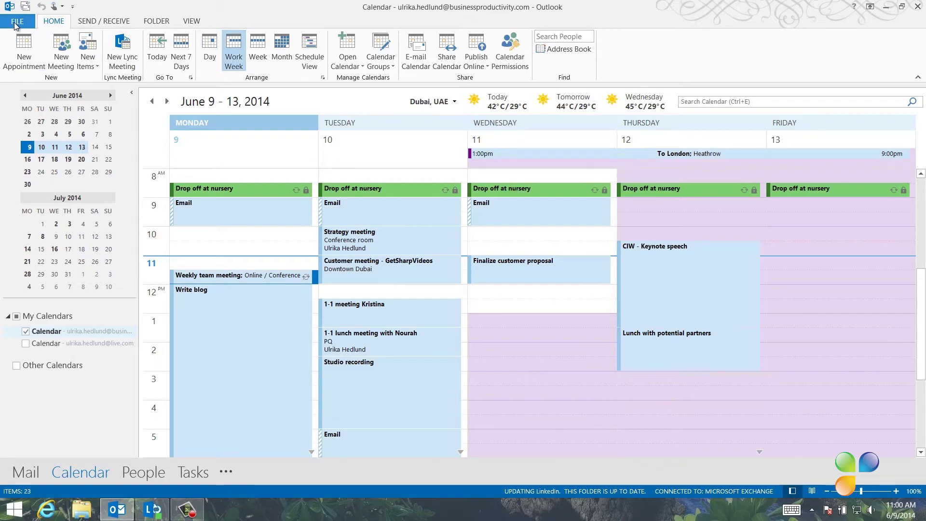
Step: In Calendar options, start the workday at 9:00 AM and turn off default reminders
left_click(14, 22)
left_click(34, 198)
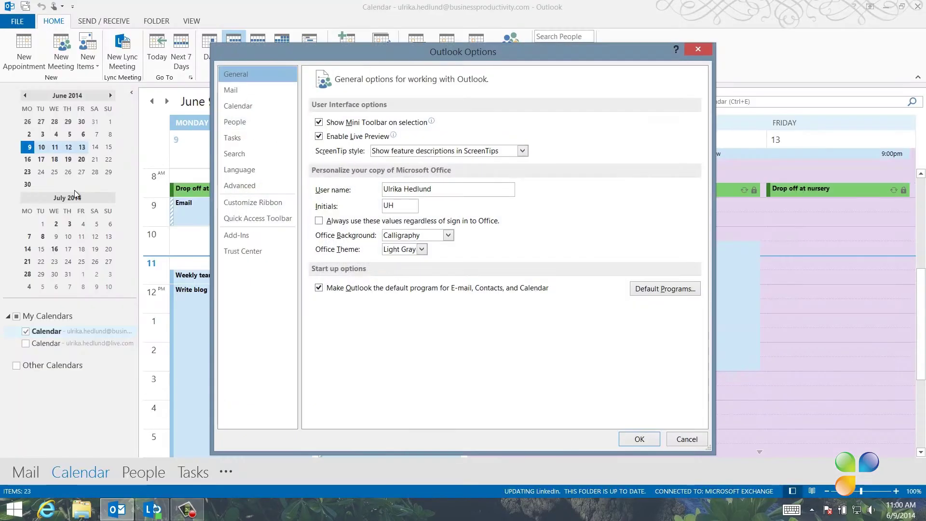
left_click(239, 106)
left_click(440, 136)
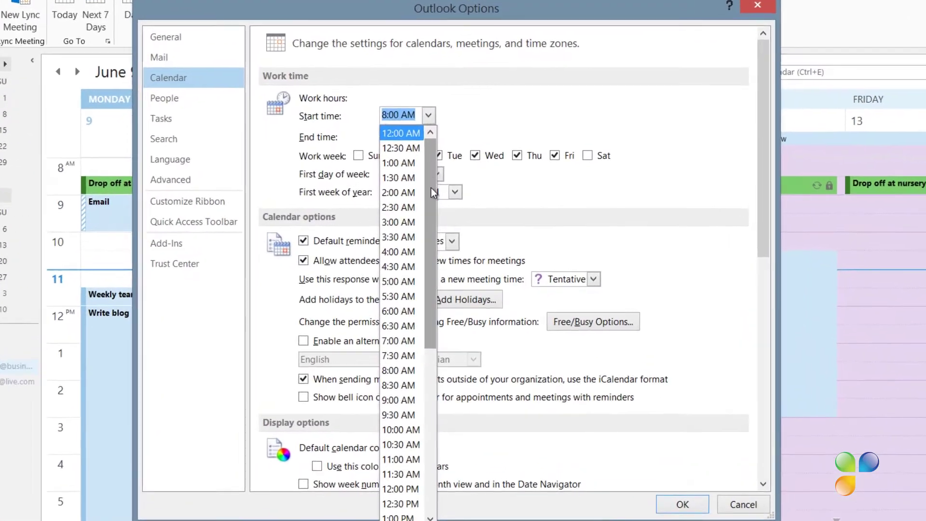
left_click(411, 400)
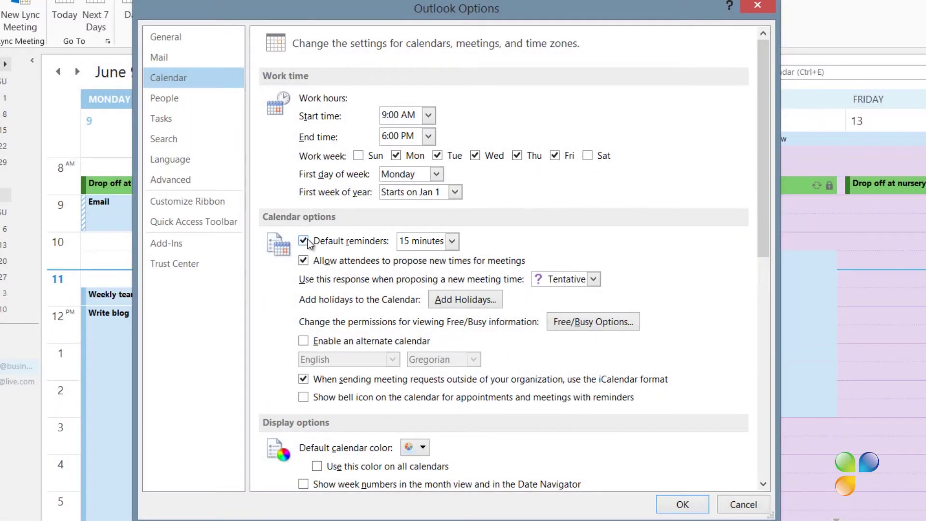
left_click(304, 240)
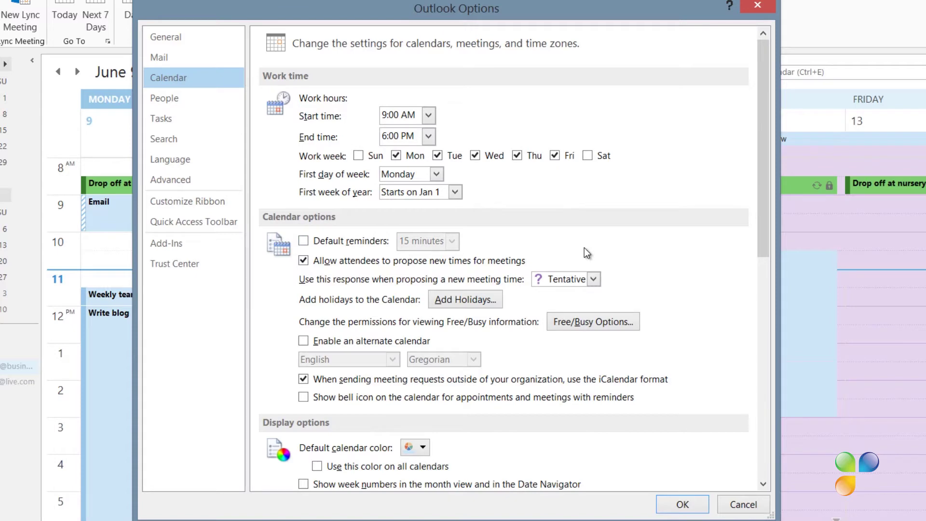
Step: Add United Arab Emirates holidays to the calendar
left_click(486, 299)
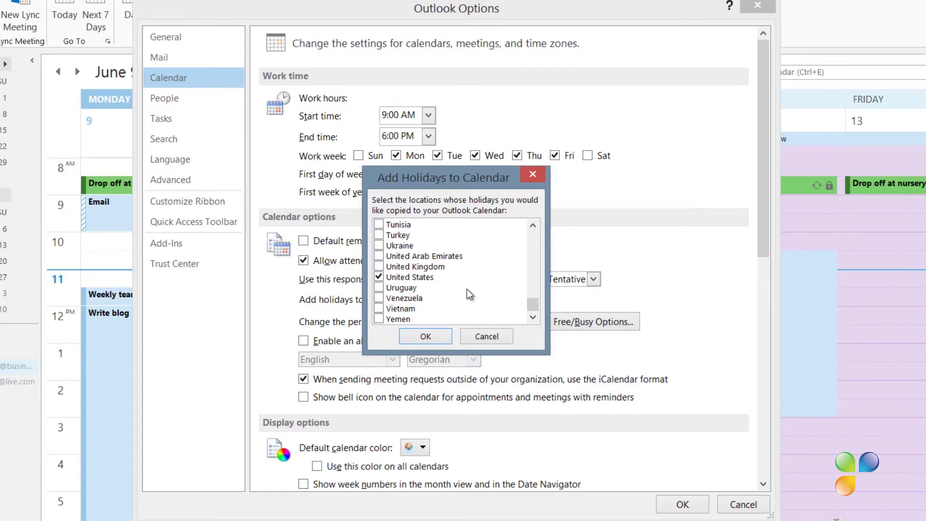
left_click(388, 257)
left_click(429, 339)
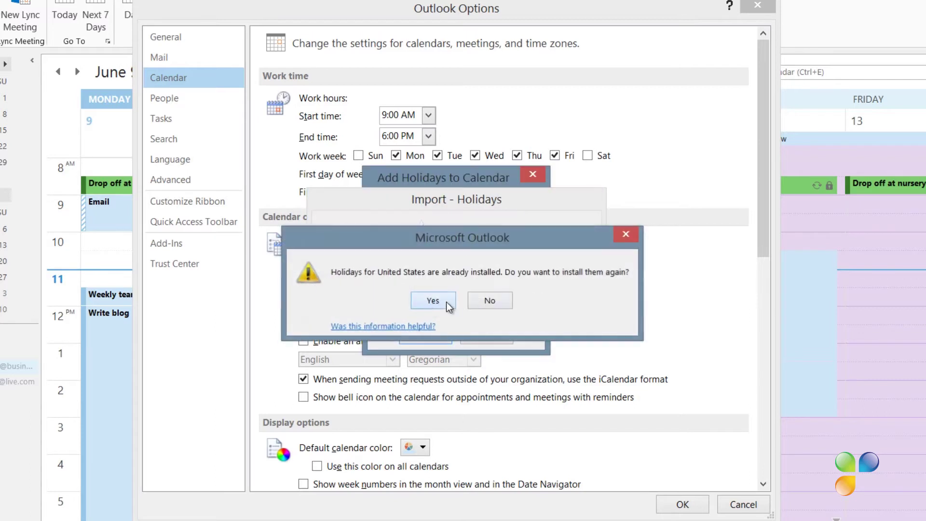
left_click(447, 304)
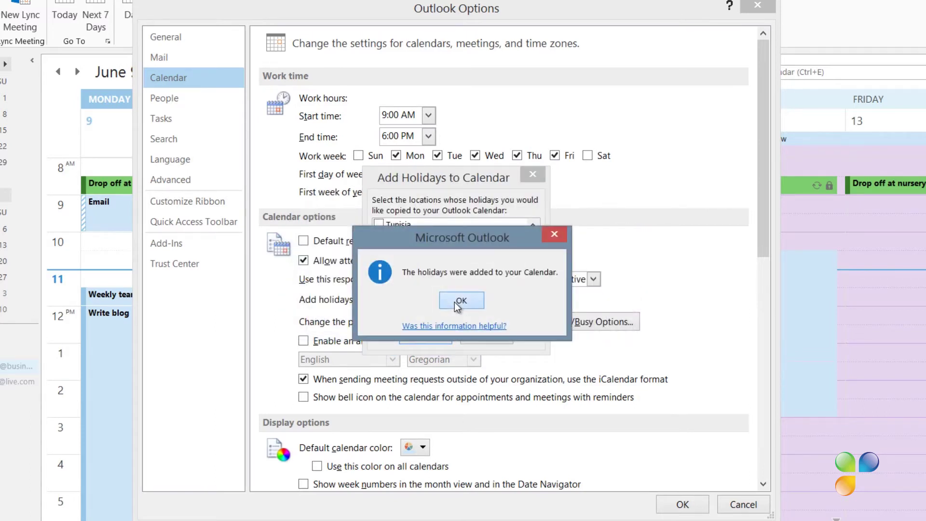
left_click(454, 302)
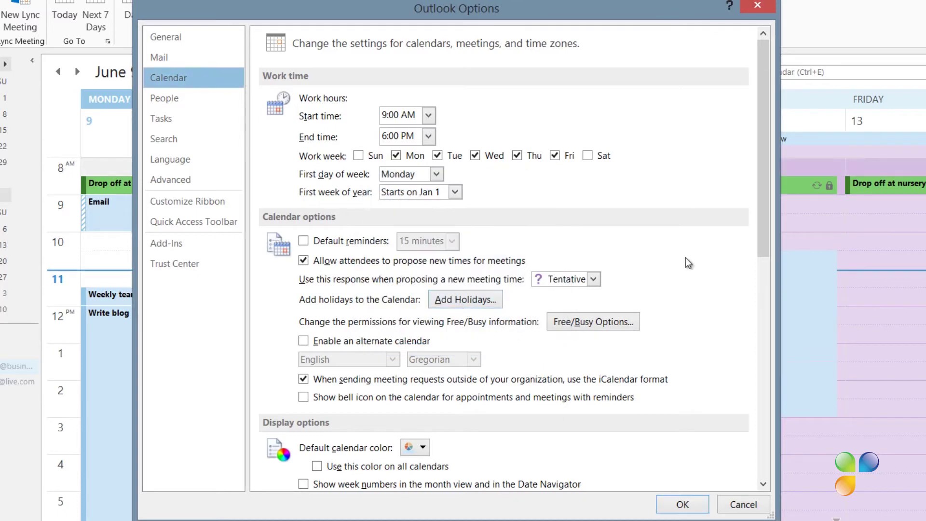
left_click_drag(761, 235, 776, 415)
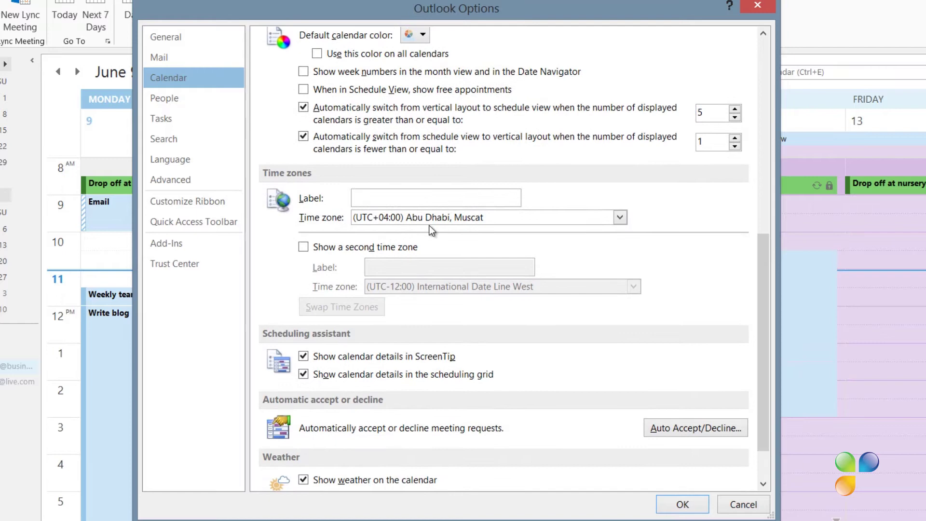
Step: Label the main time zone DUB and add a second London time zone labelled LON
left_click(391, 197)
type("D")
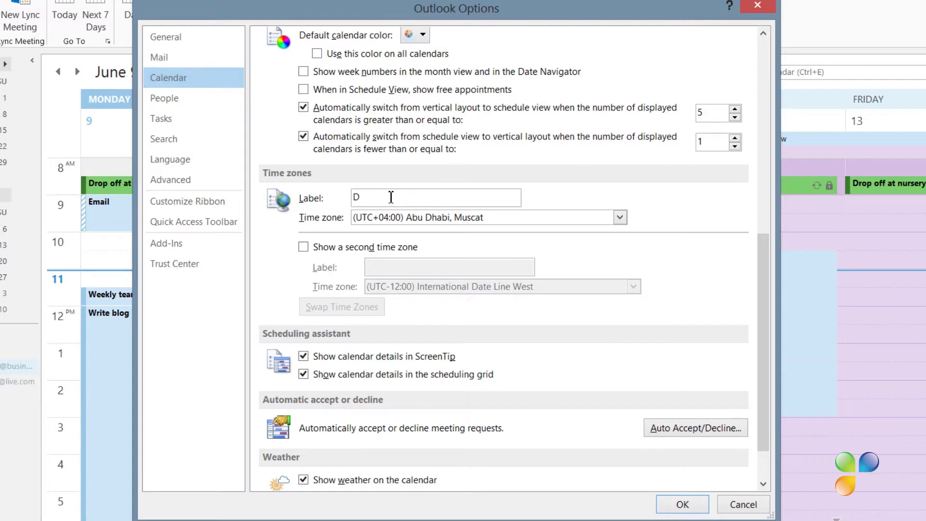
type("UB")
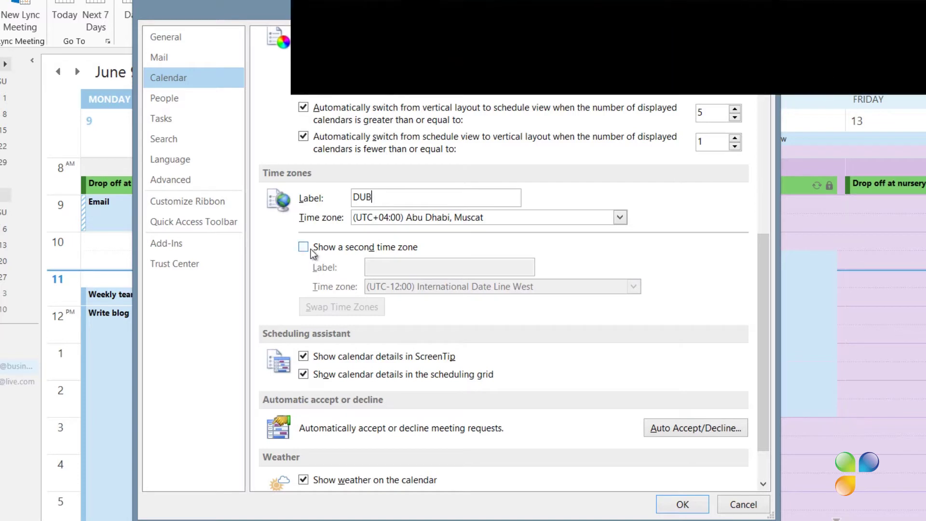
left_click(304, 248)
left_click(382, 267)
type("LON")
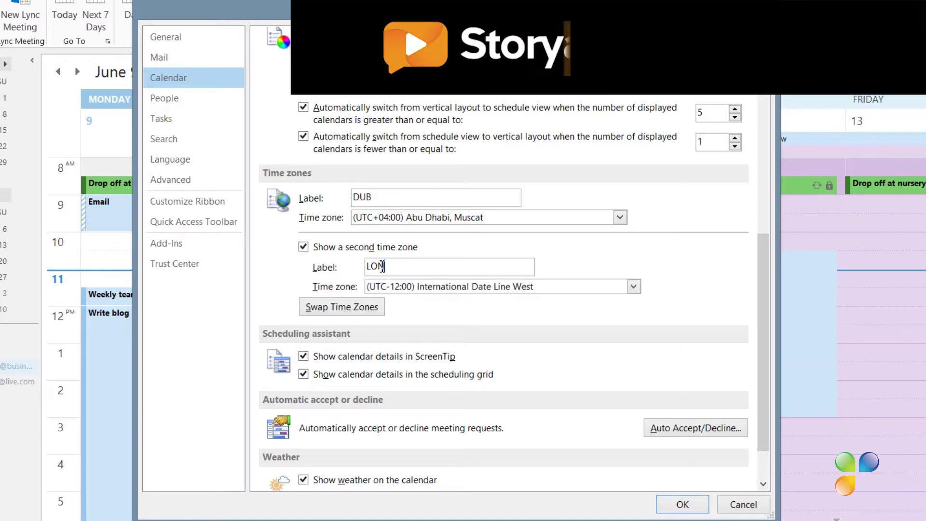
left_click(407, 290)
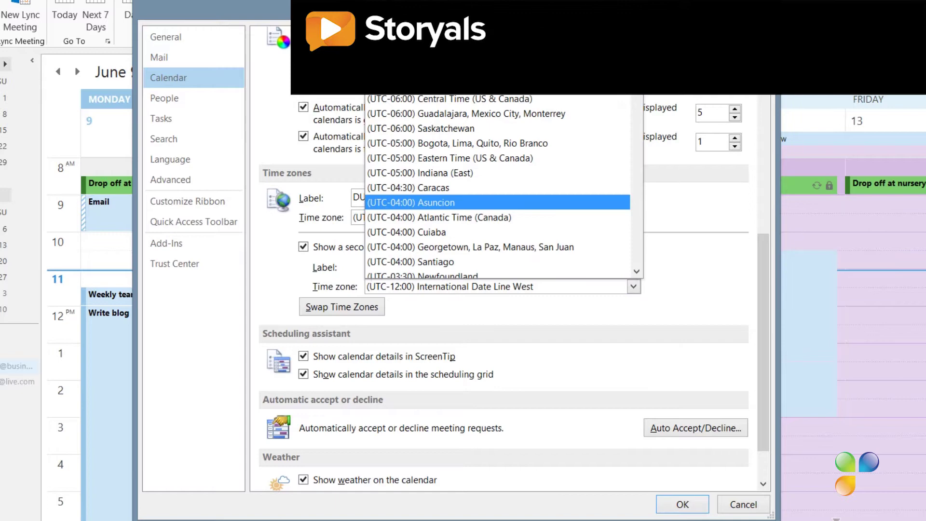
scroll(503, 184, "down", 3)
scroll(502, 184, "down", 2)
left_click(542, 217)
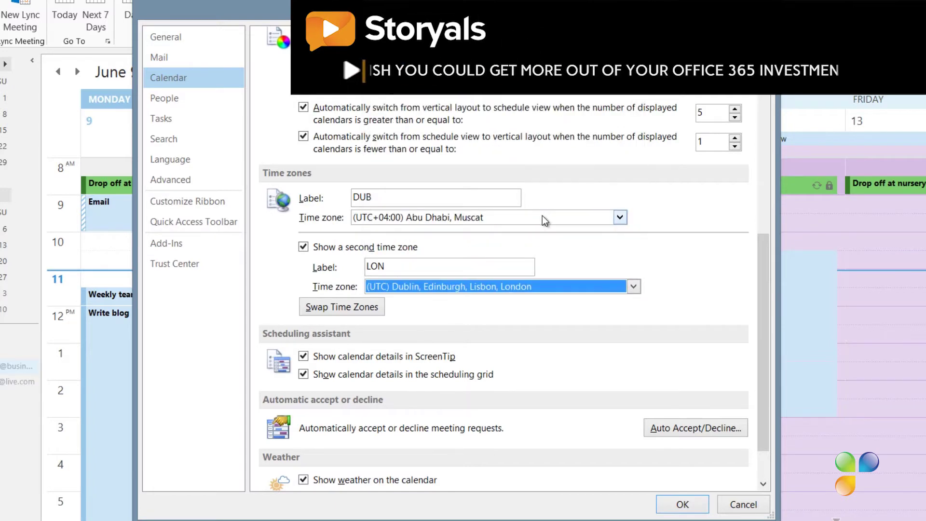
Step: Apply the options and set the calendar weather location to London, GBR
left_click(683, 505)
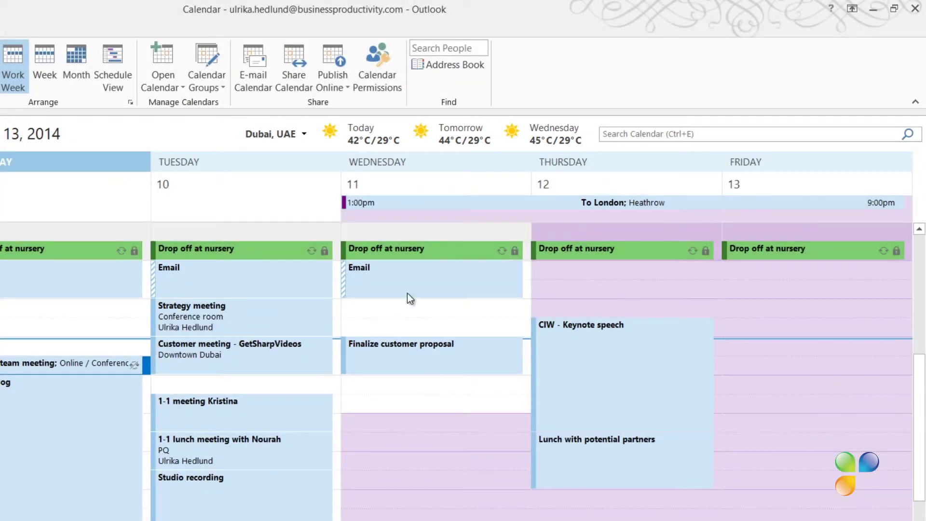
left_click(305, 135)
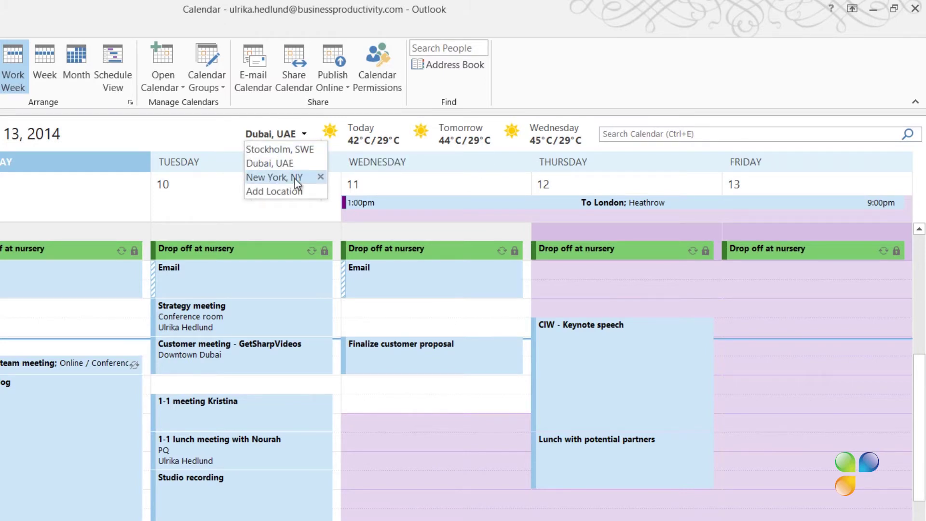
left_click(289, 192)
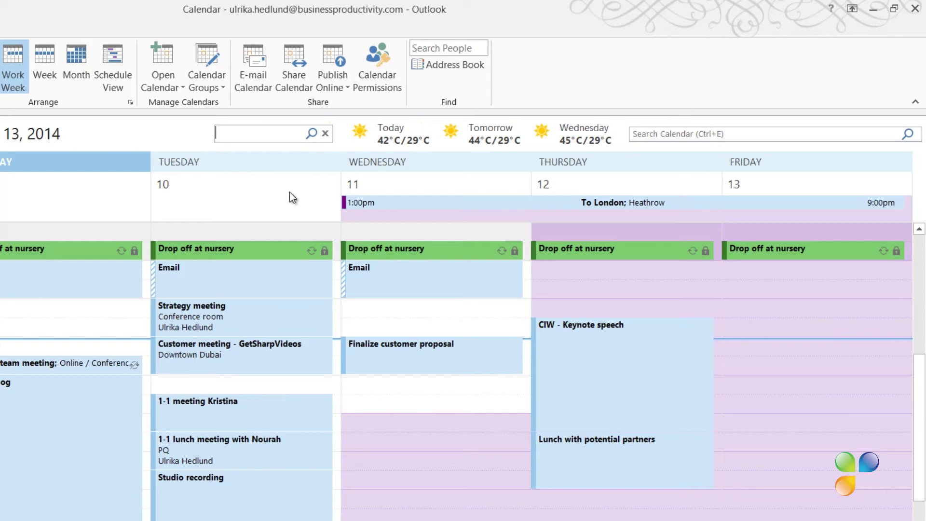
type("London")
left_click(311, 134)
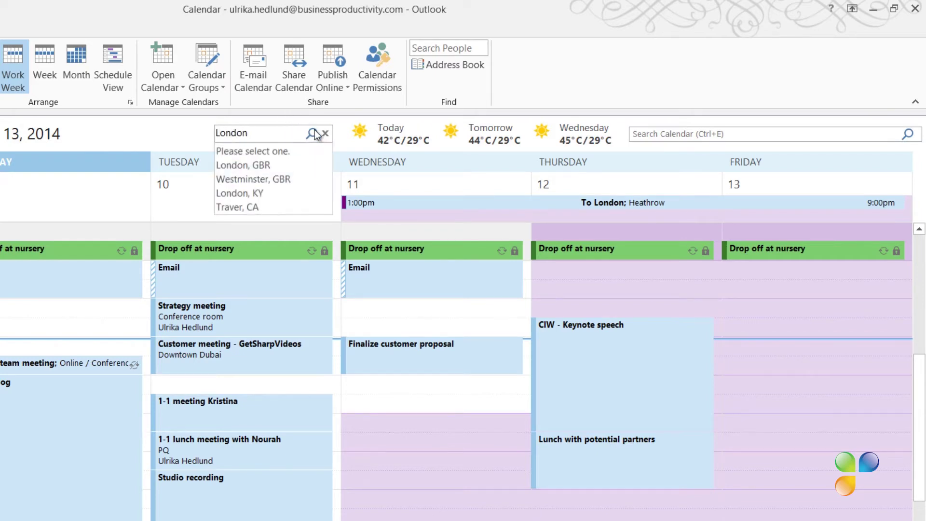
left_click(264, 165)
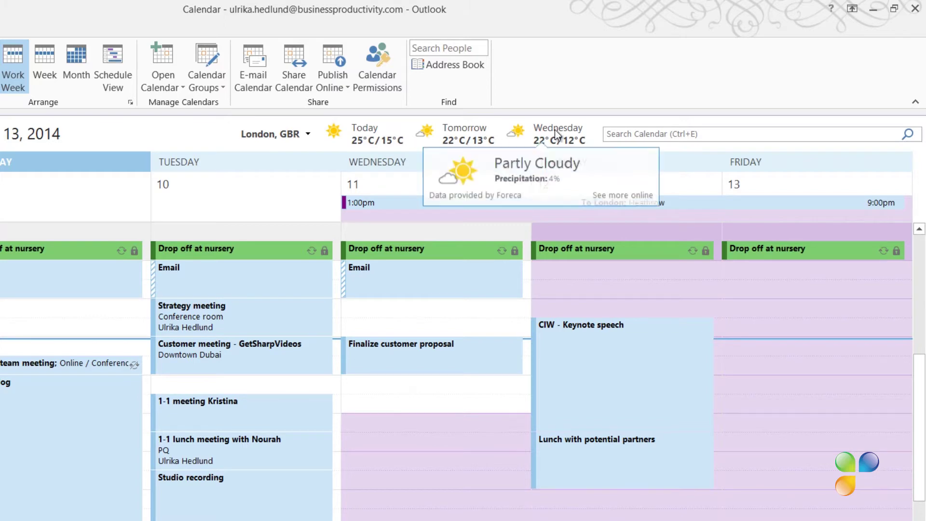
mouse_move(555, 134)
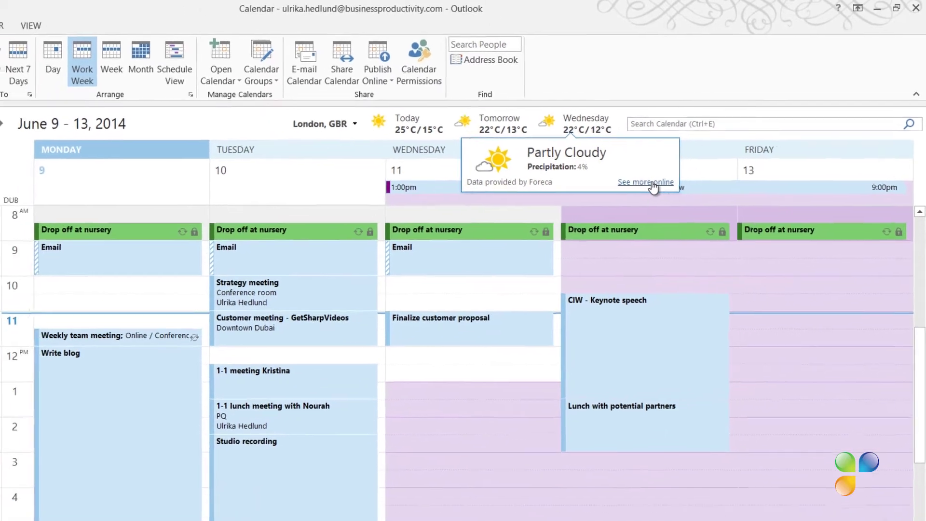
left_click(633, 197)
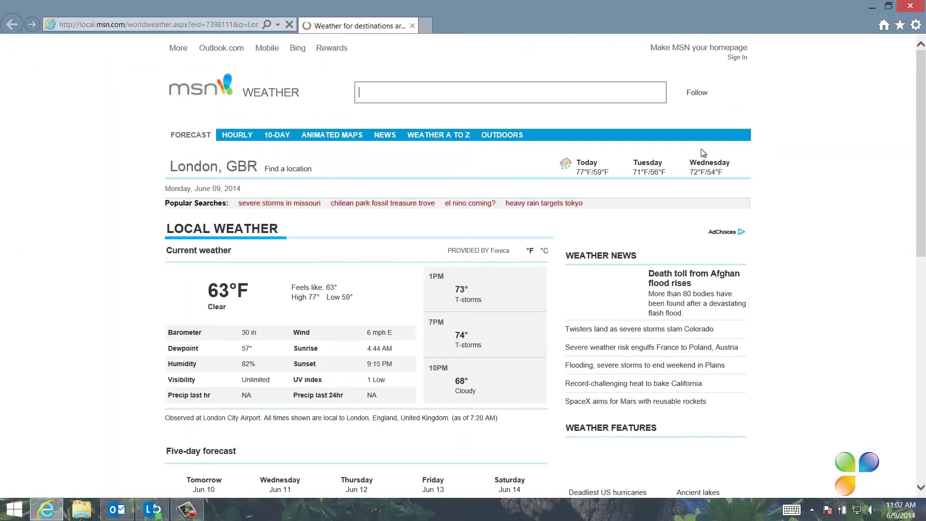
left_click(545, 266)
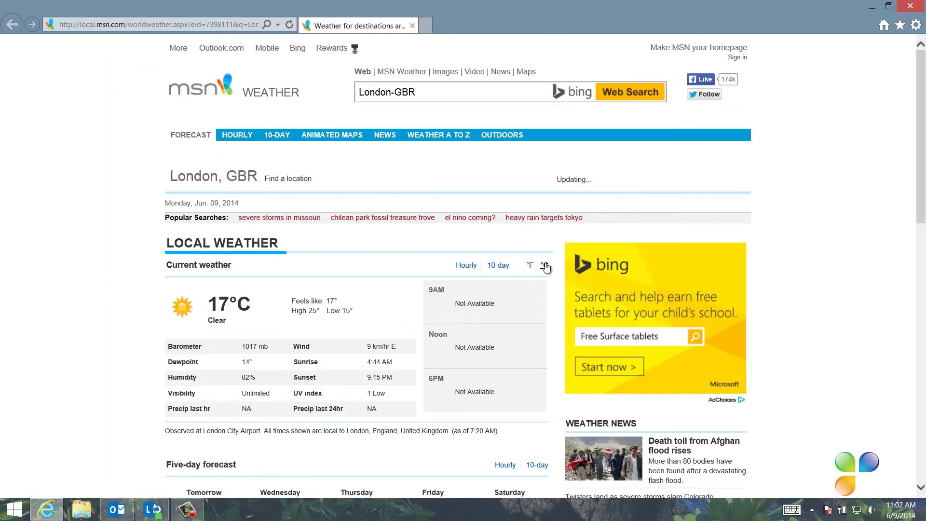
scroll(548, 265, "down", 3)
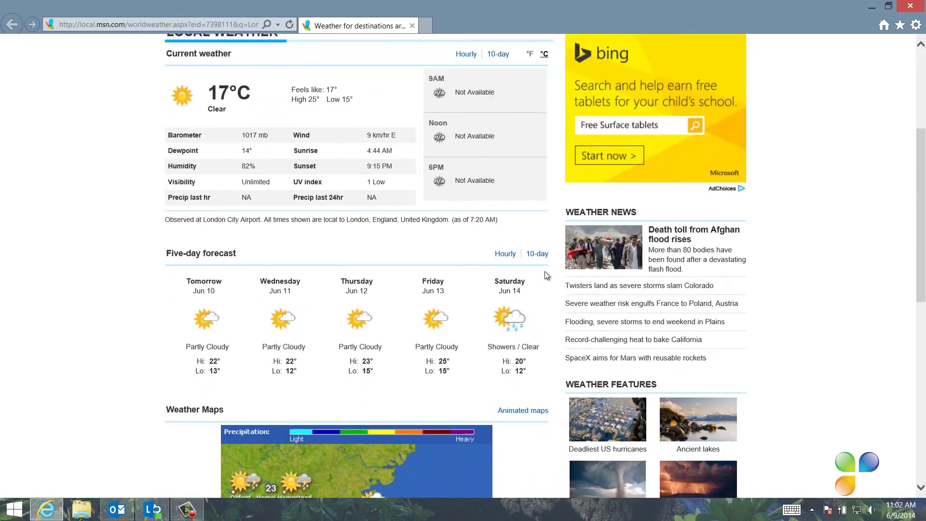
left_click(913, 8)
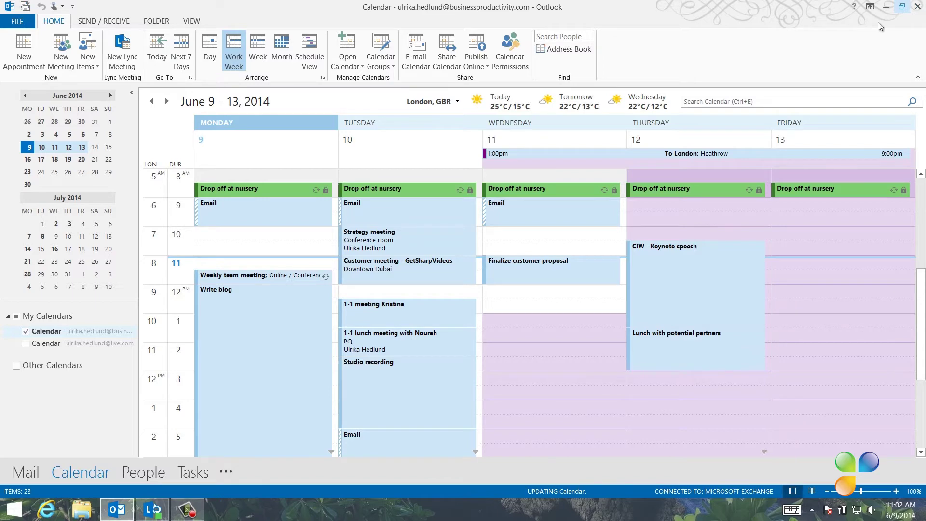
left_click(10, 21)
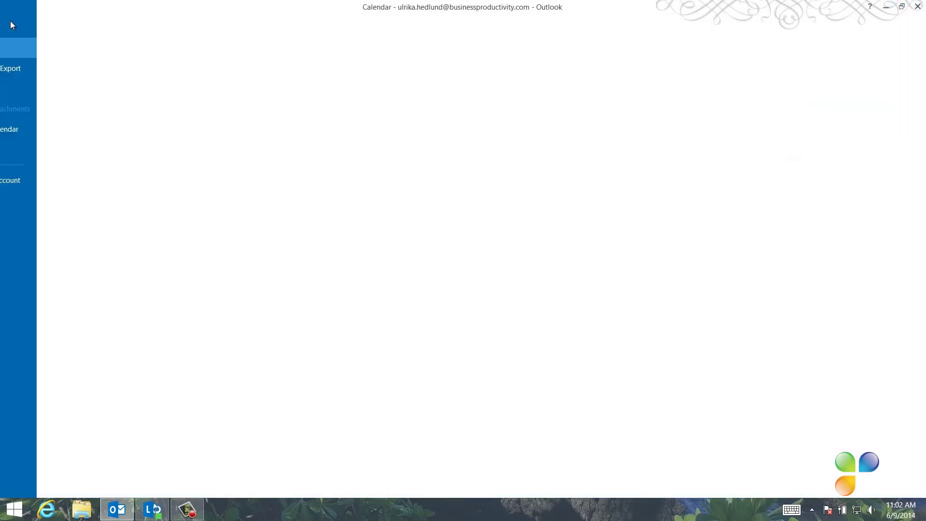
left_click(29, 202)
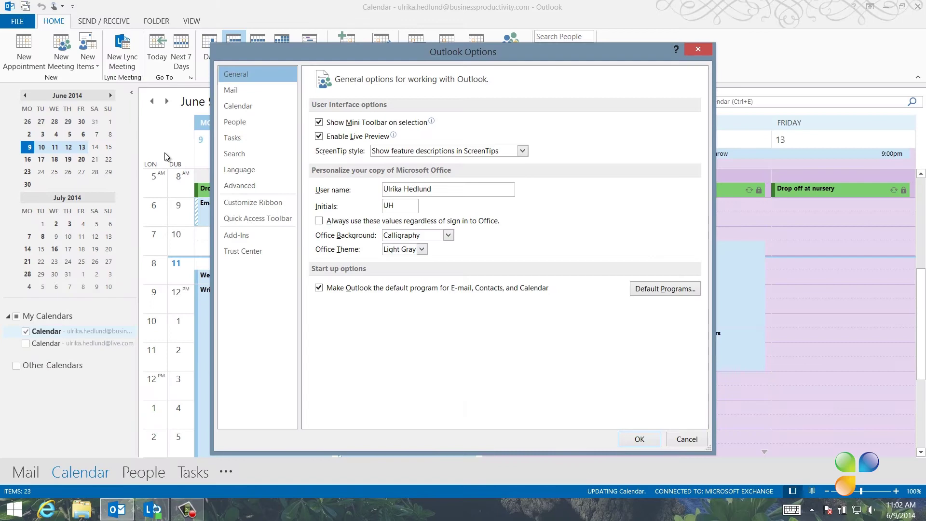
left_click(239, 106)
left_click_drag(708, 184, 710, 360)
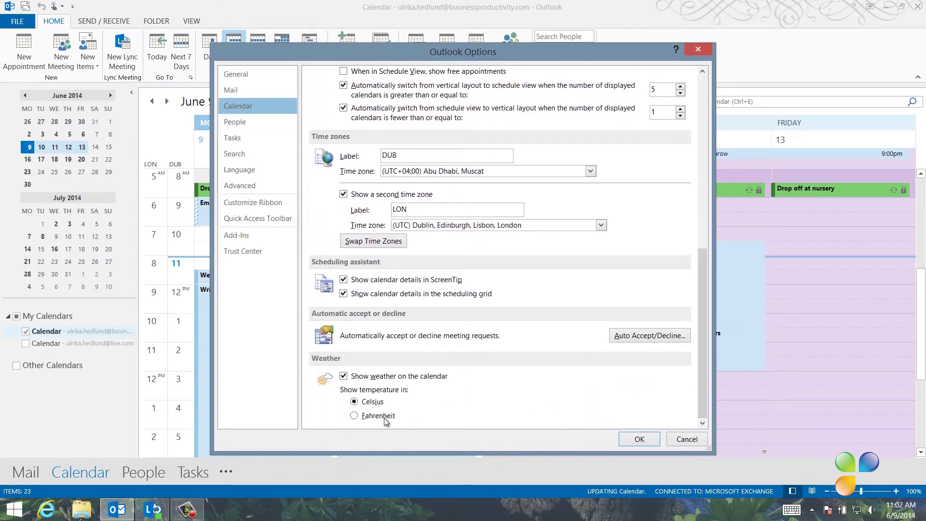
left_click(636, 440)
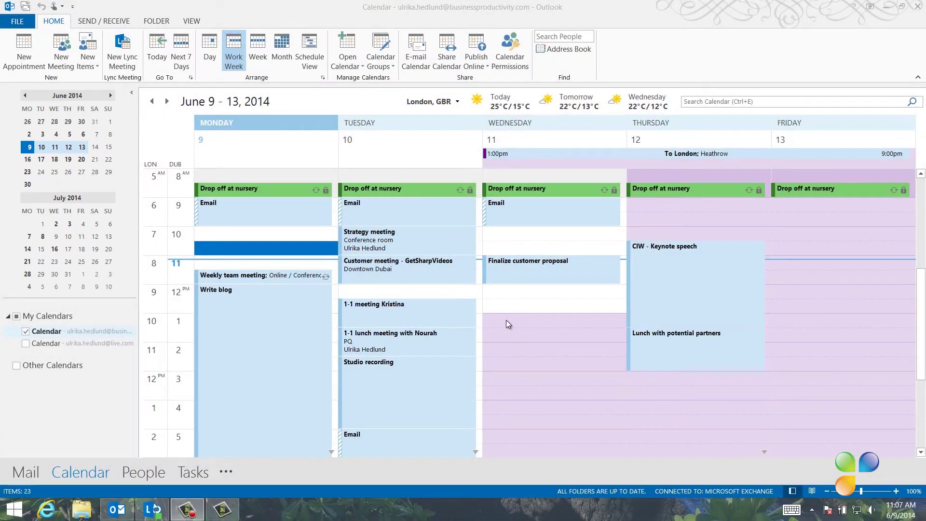
Step: Jump the calendar to July 2, showing the June 30 – July 4 work week
right_click(499, 308)
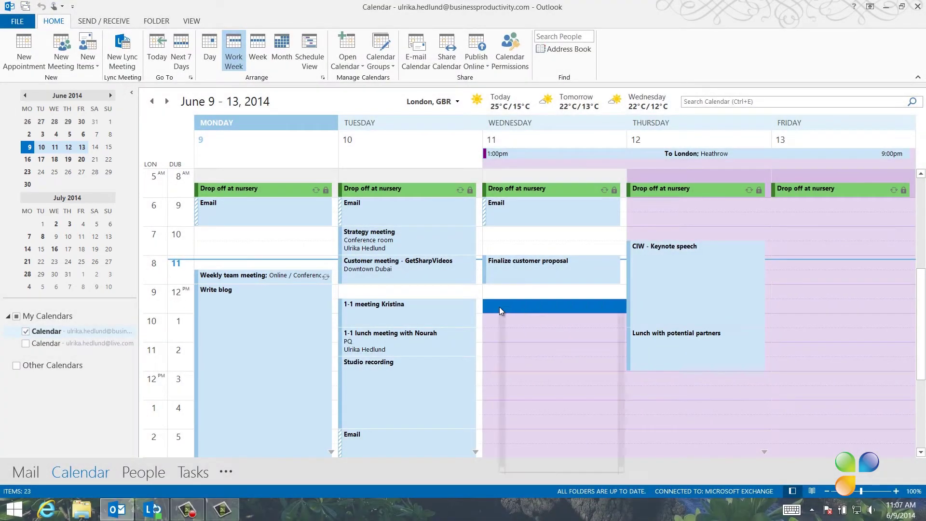
left_click(532, 418)
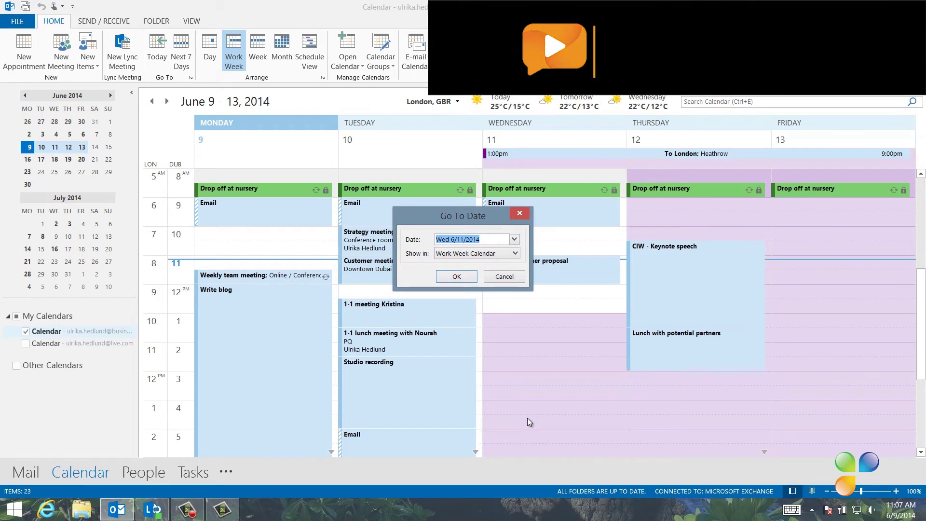
type("ju")
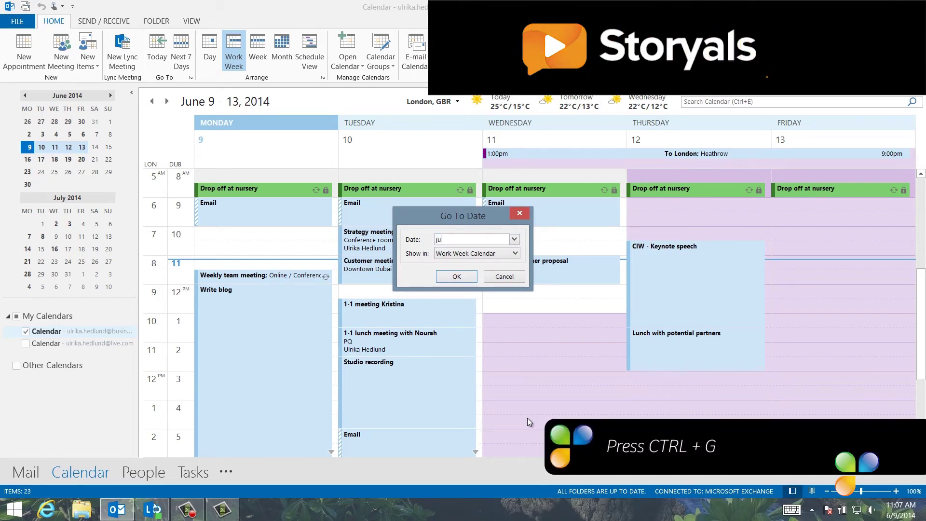
type("ly 2")
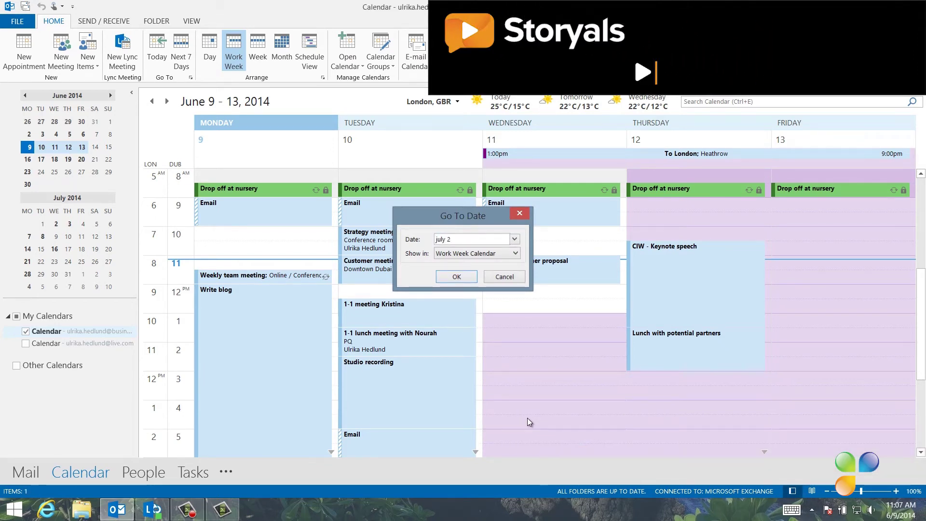
key("Return")
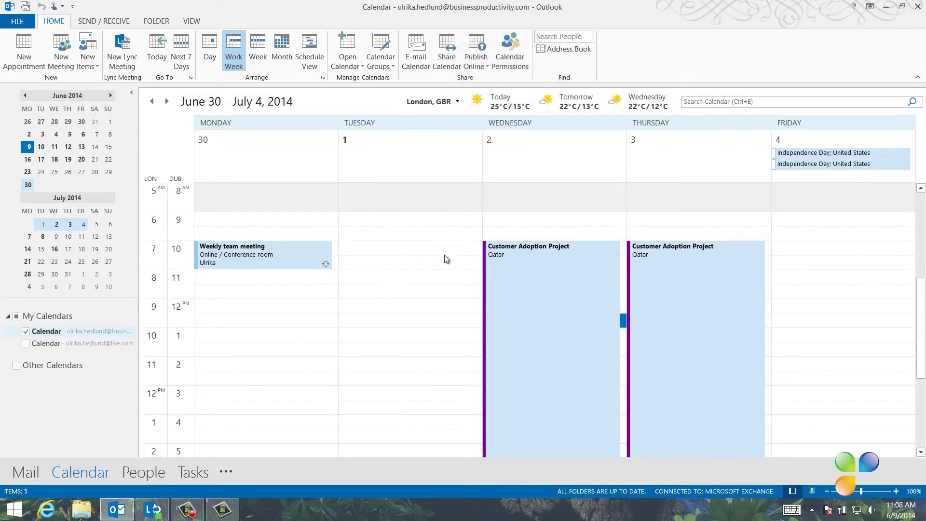
Step: Show July 2, 3, 16 and 17 side by side and select Thursday 17's working hours
left_click(211, 52)
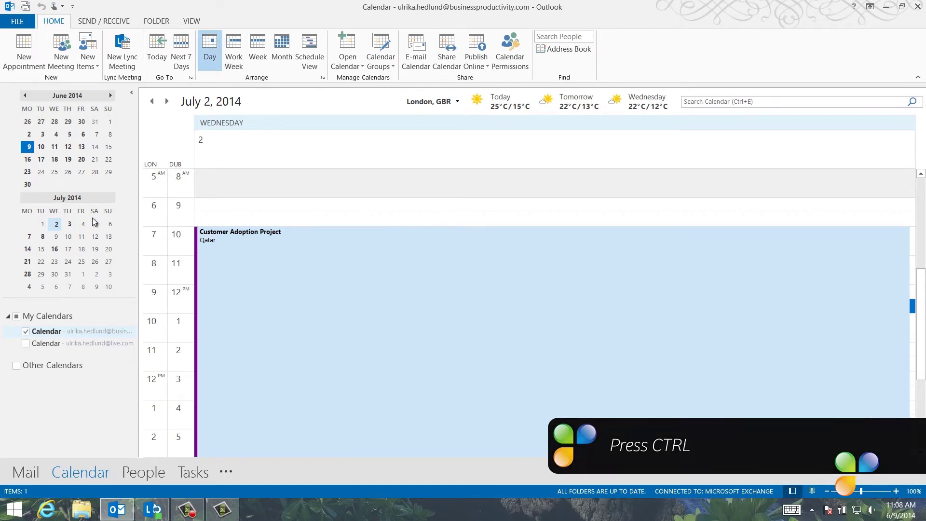
left_click(70, 225, "ctrl")
left_click(55, 249, "ctrl")
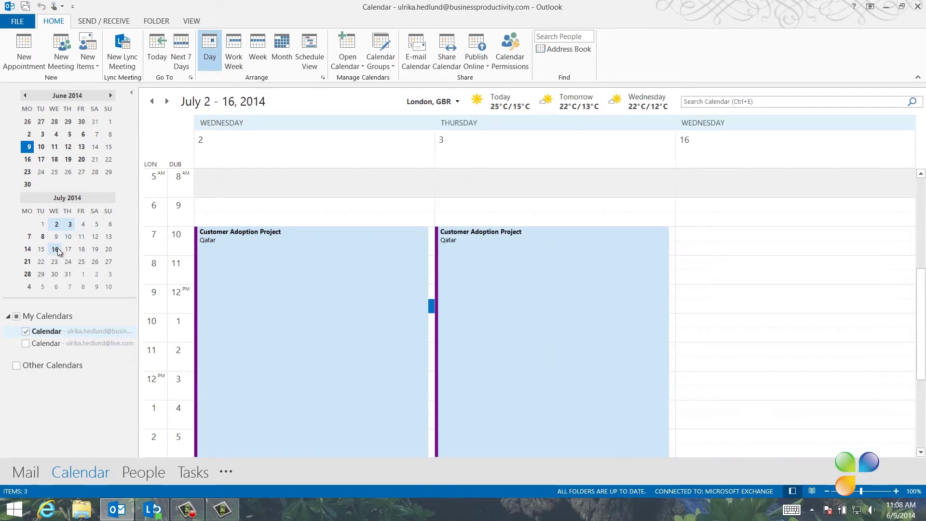
left_click(68, 249, "ctrl")
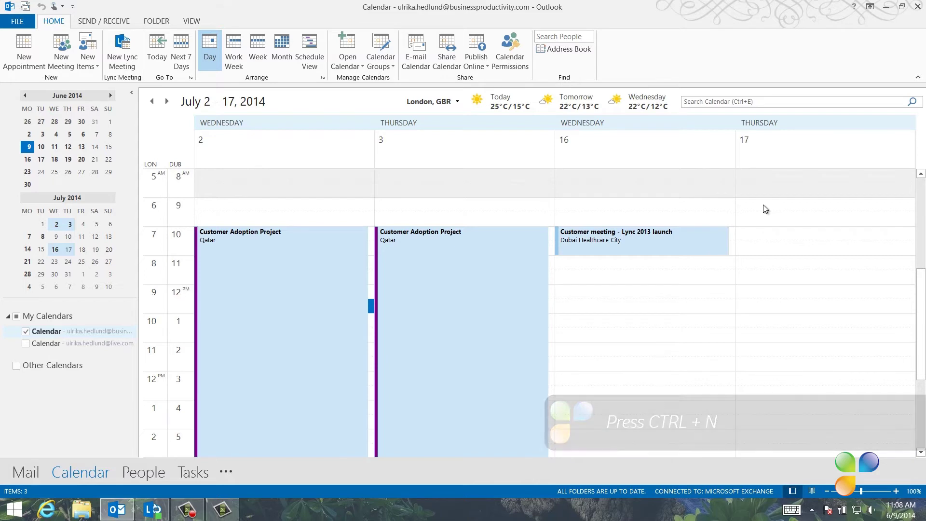
mouse_move(763, 209)
left_mouse_down()
mouse_move(795, 453)
mouse_move(783, 409)
left_mouse_up()
Step: Create a tentative 'Potential customer workshop' appointment on July 17, 9 AM–6 PM
right_click(783, 408)
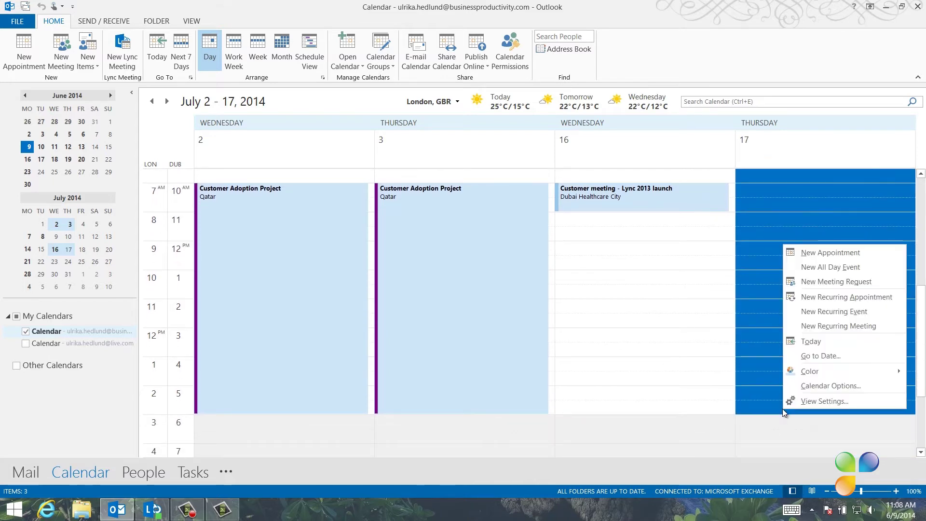
left_click(802, 254)
type("Po")
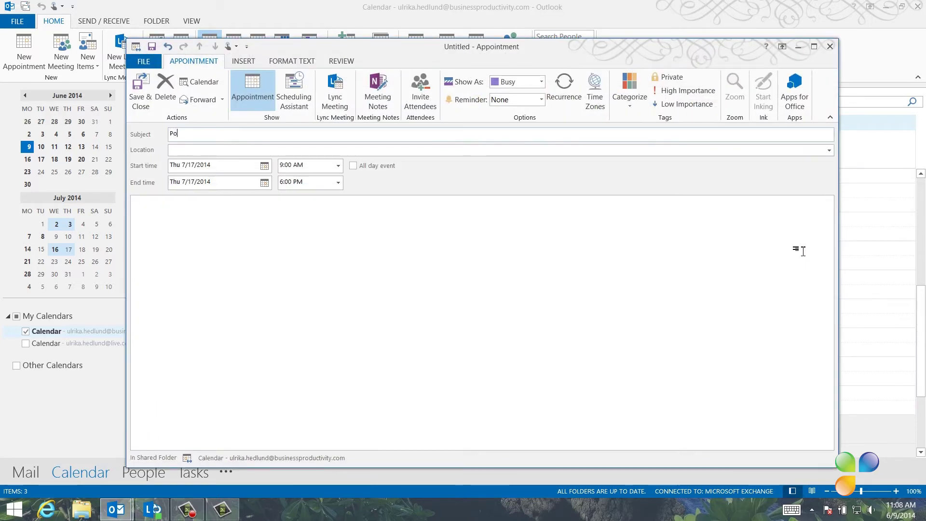
type("tential cus")
type("tomer workshop")
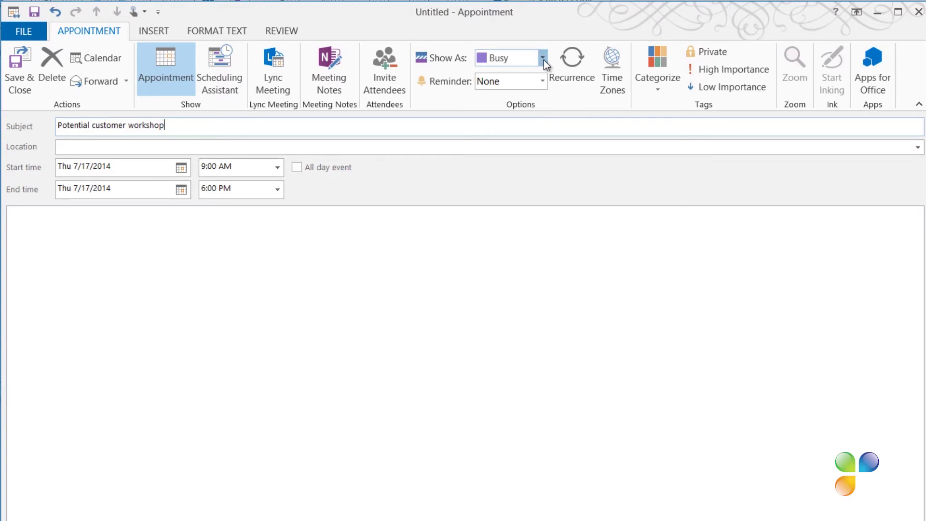
left_click(544, 60)
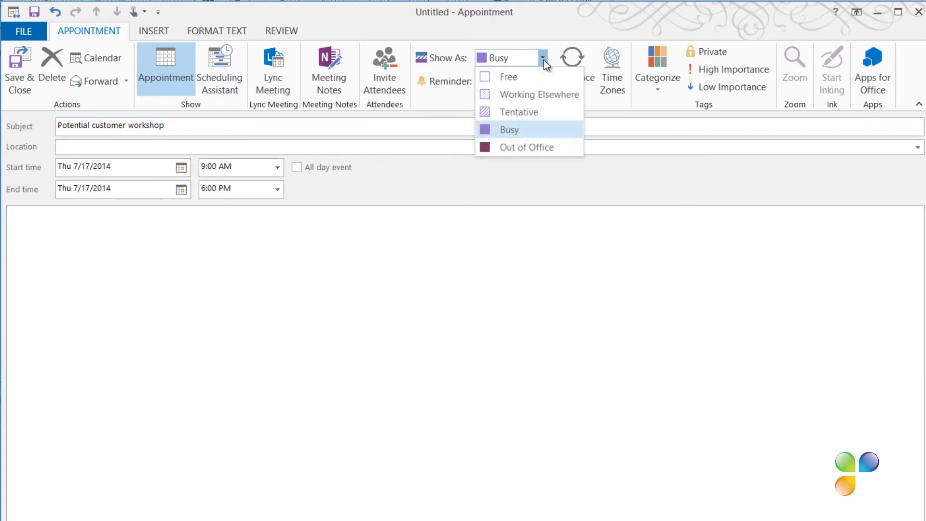
left_click(532, 115)
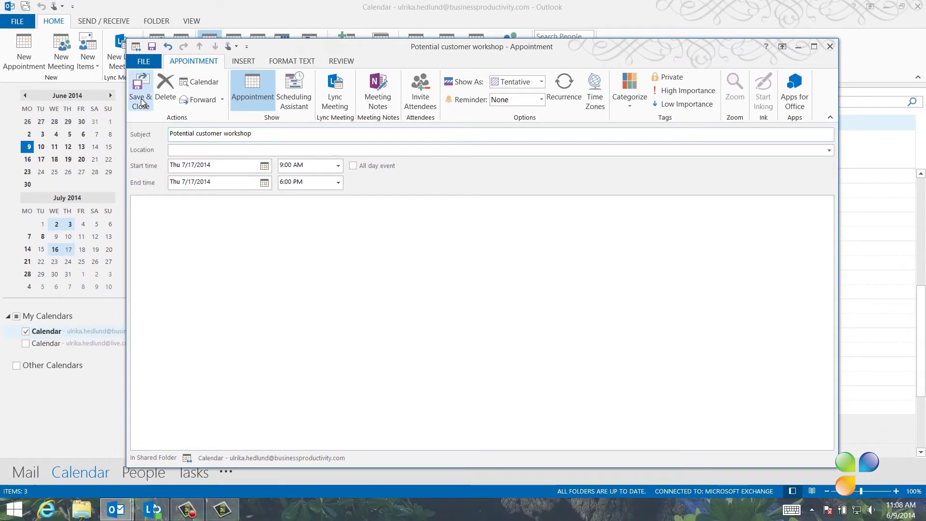
left_click(142, 101)
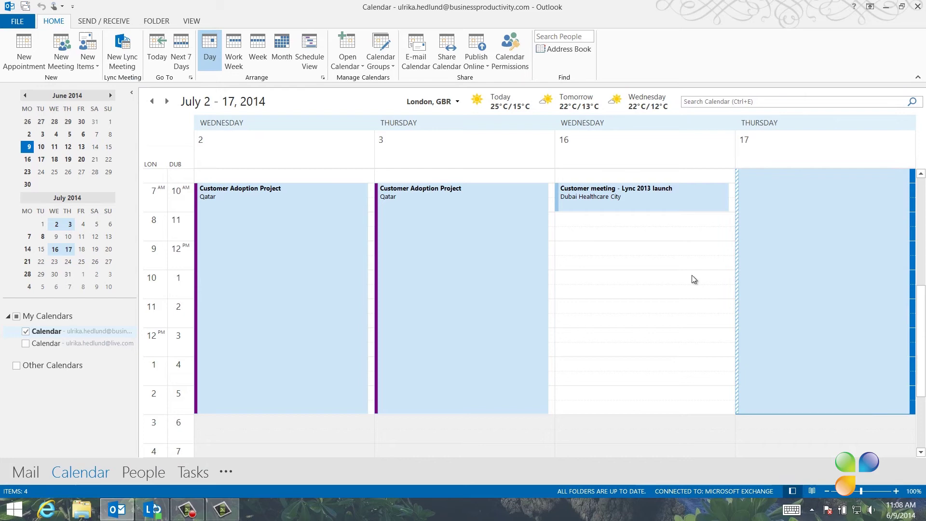
scroll(692, 276, "up", 2)
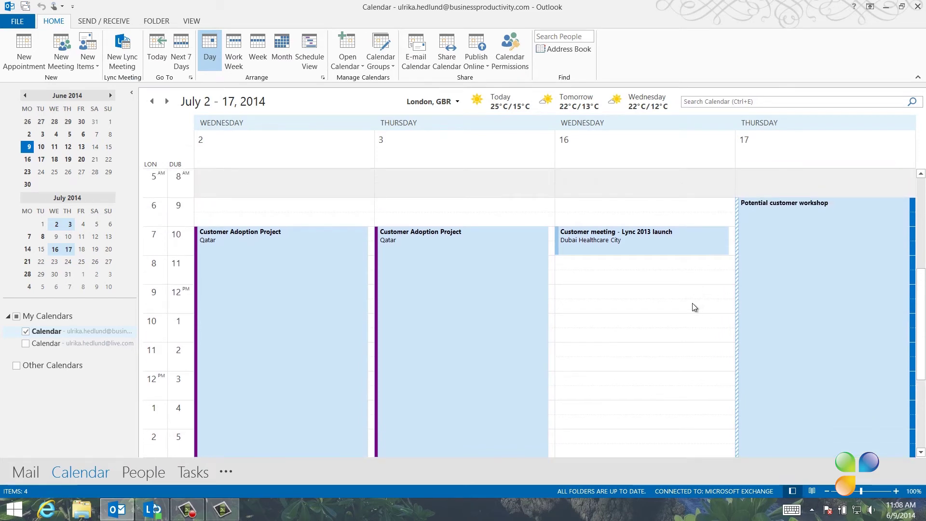
Step: Return to today and show the June 9–13 work week
left_click(151, 53)
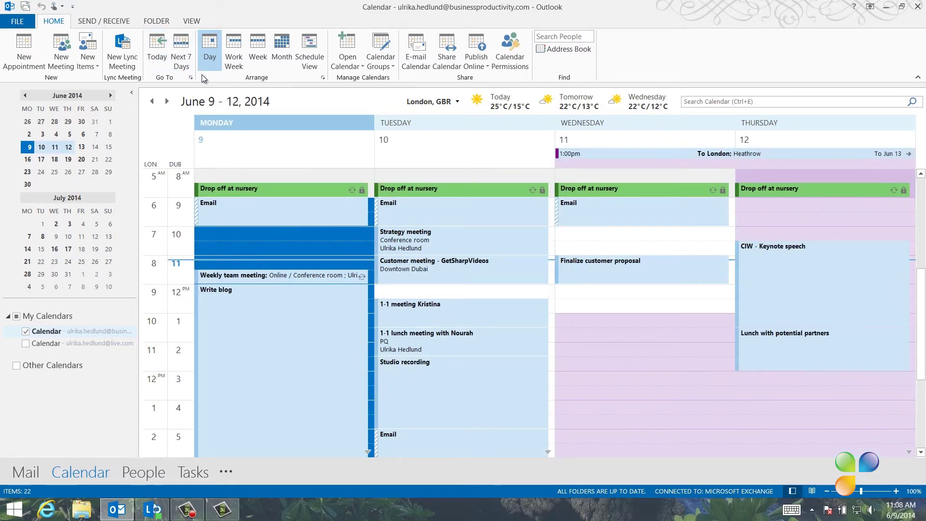
left_click(236, 65)
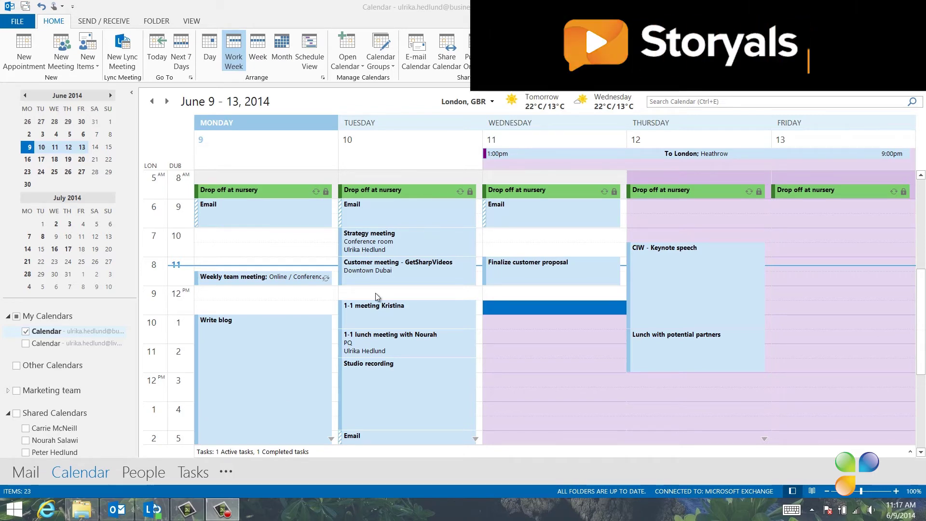
Step: Open All Categories from the GetSharpVideos customer meeting's context menu
right_click(427, 191)
mouse_move(462, 290)
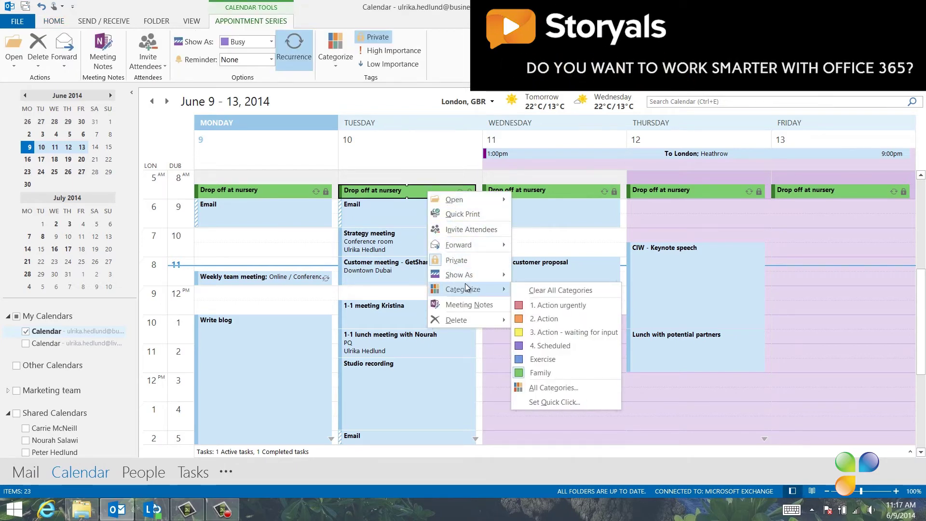
left_click(482, 377)
scroll(483, 378, "down", 3)
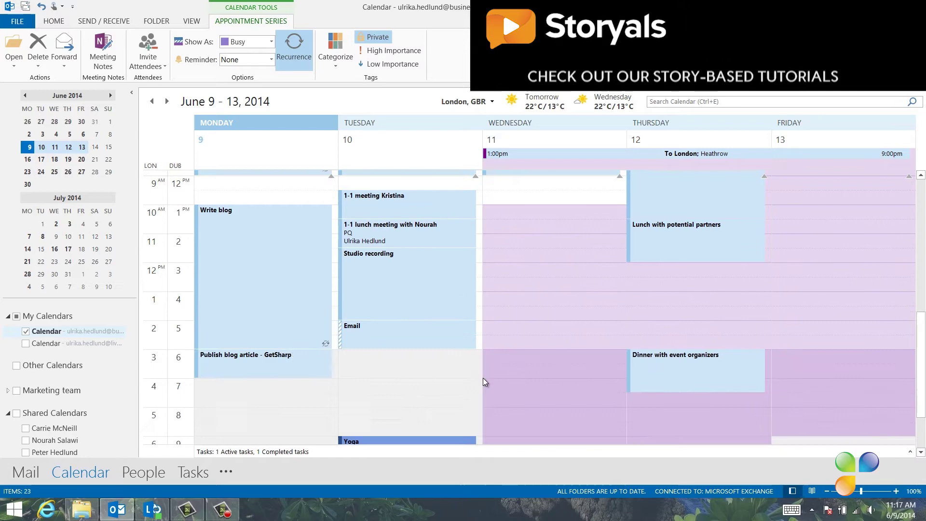
scroll(463, 381, "down", 1)
right_click(439, 384)
mouse_move(475, 346)
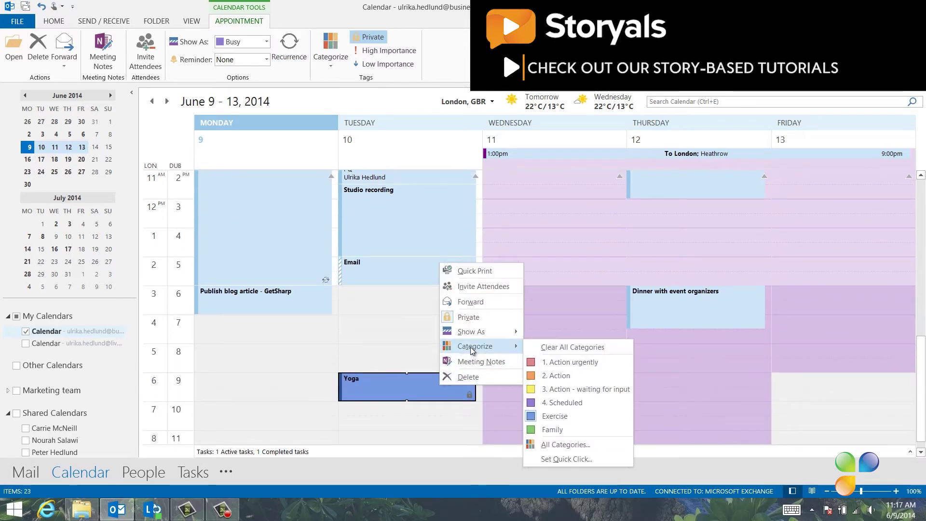
left_click(399, 336)
scroll(399, 336, "up", 3)
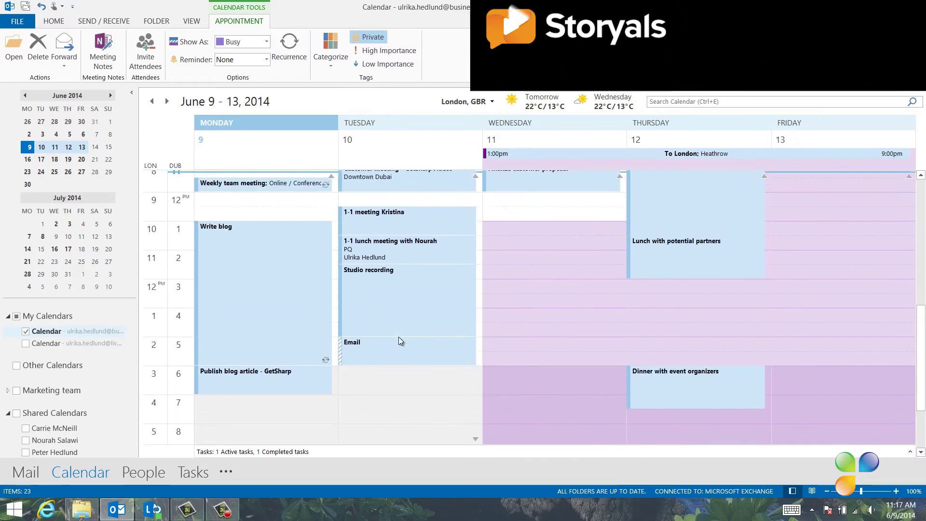
scroll(399, 336, "up", 3)
right_click(440, 275)
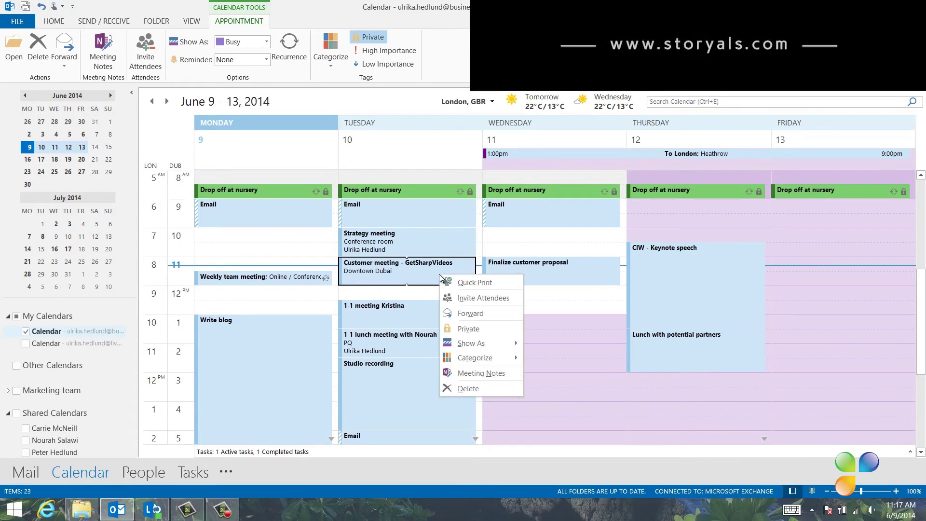
mouse_move(475, 358)
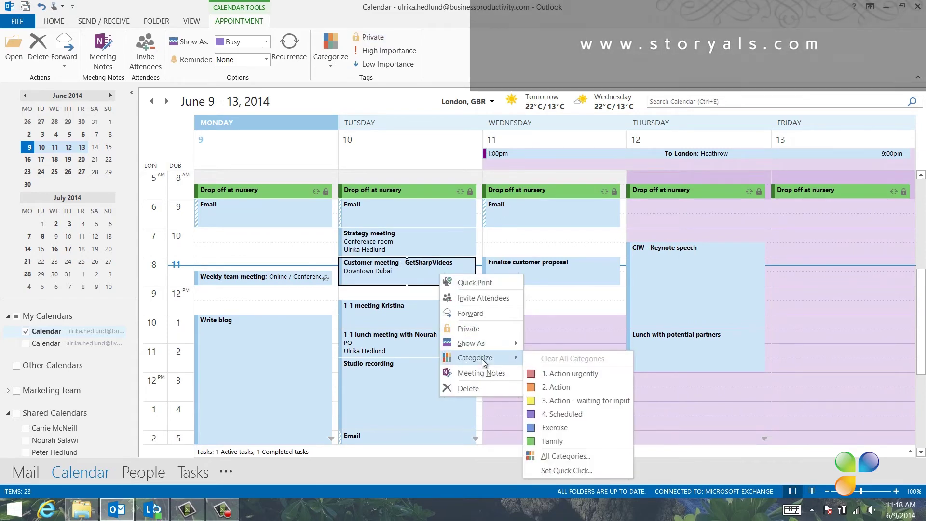
left_click(564, 456)
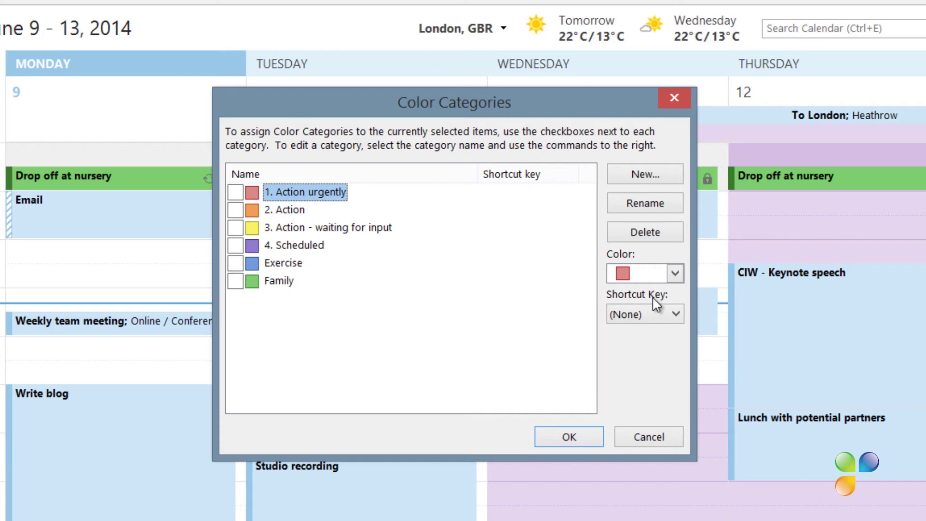
Step: Create the yellow Customer category and assign it to the GetSharpVideos customer meeting
left_click(659, 177)
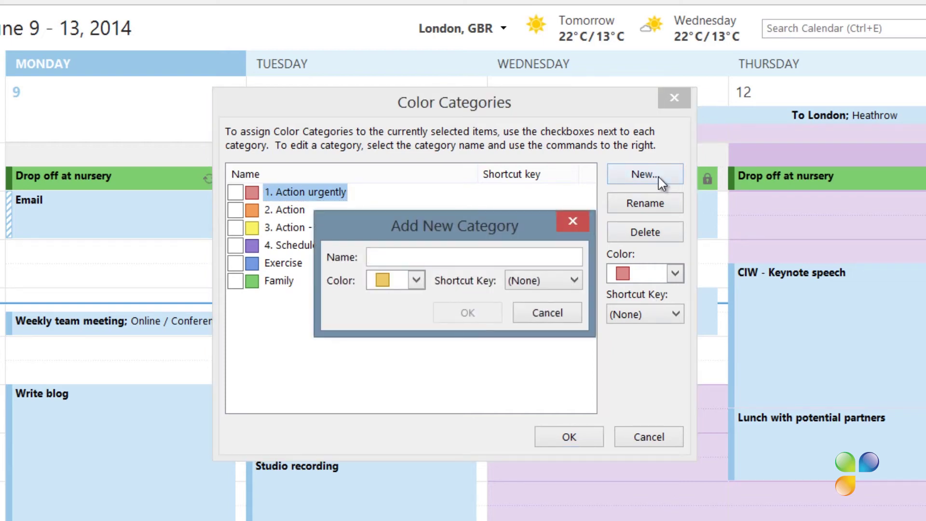
type("Customer")
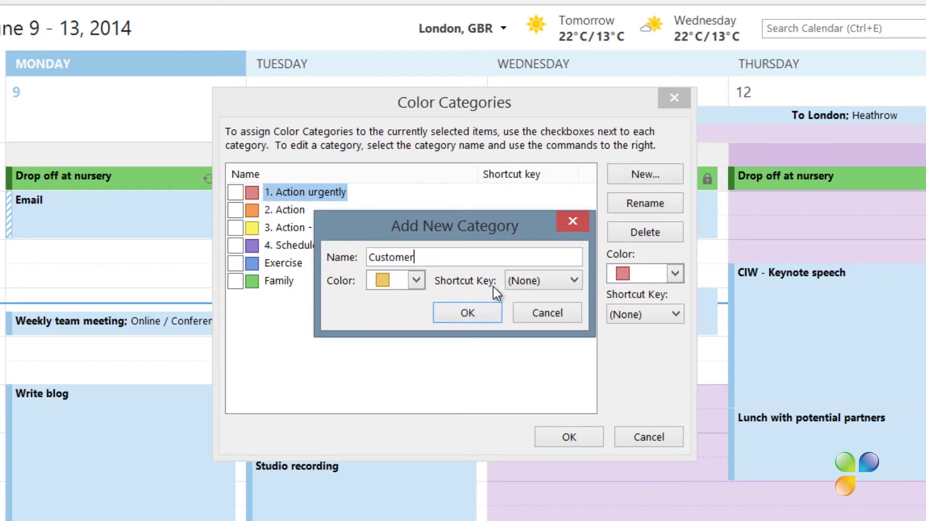
left_click(478, 315)
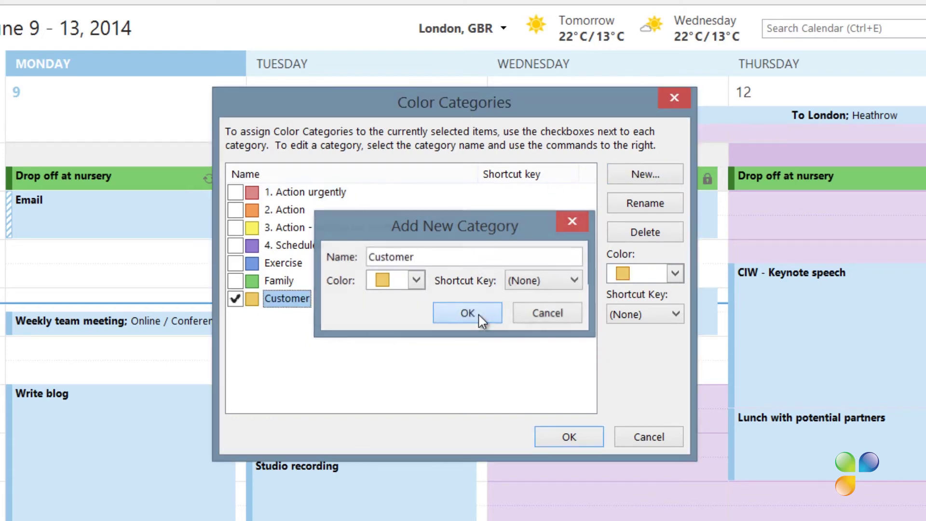
left_click(583, 441)
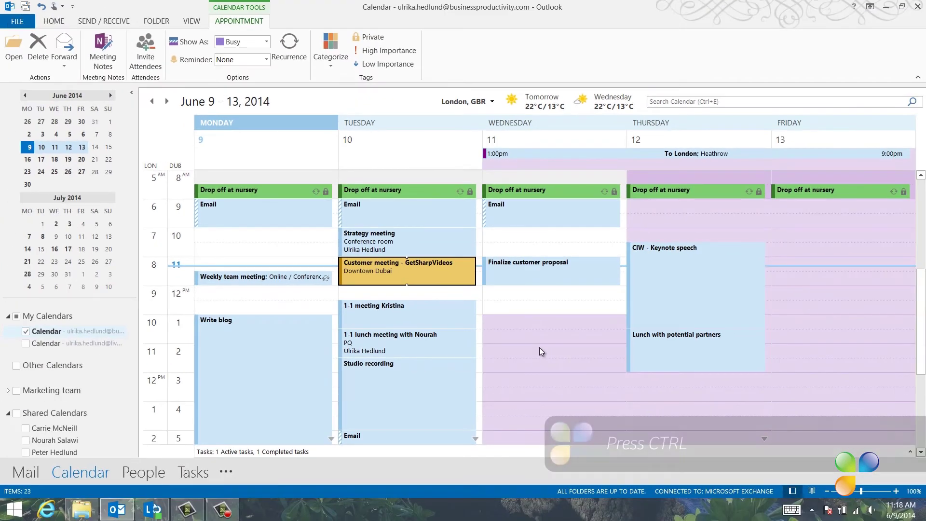
Step: Give Finalize customer proposal the Customer category, then select an empty Wednesday slot
left_click(540, 266, "ctrl")
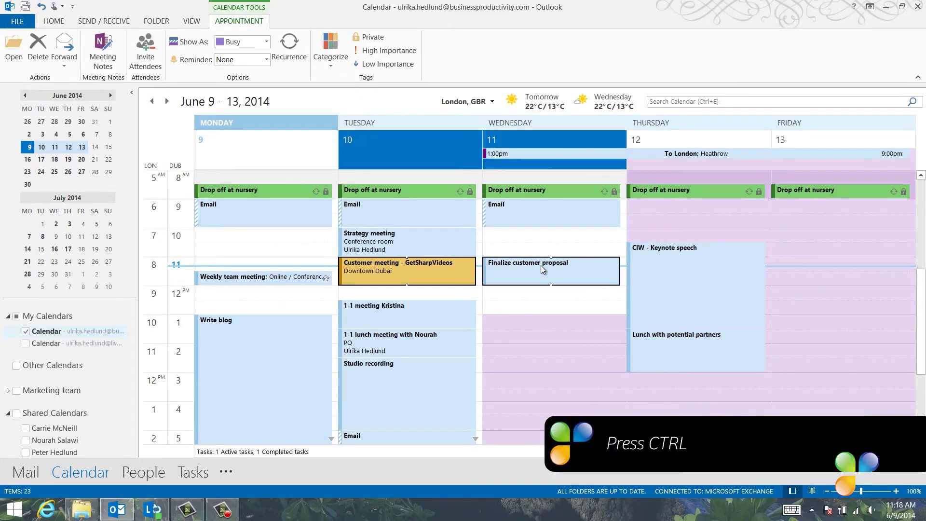
right_click(563, 269)
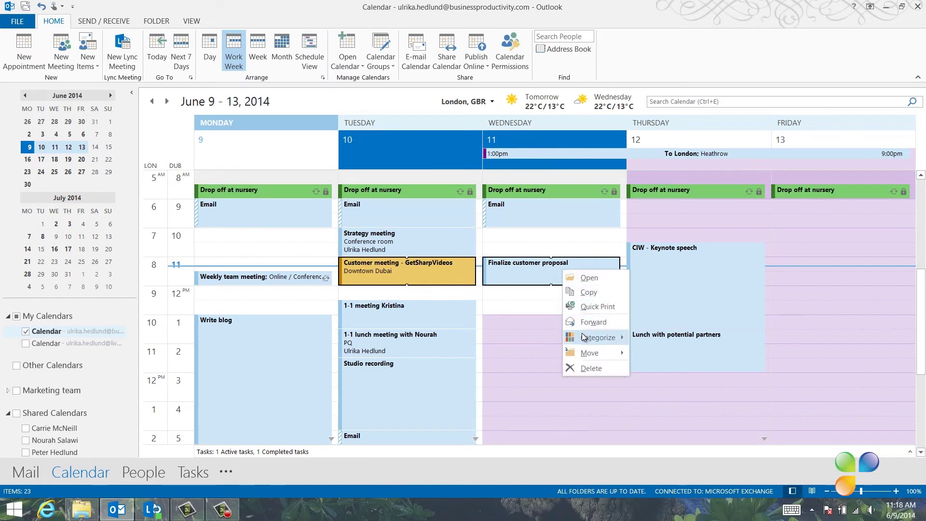
mouse_move(598, 337)
left_click(662, 408)
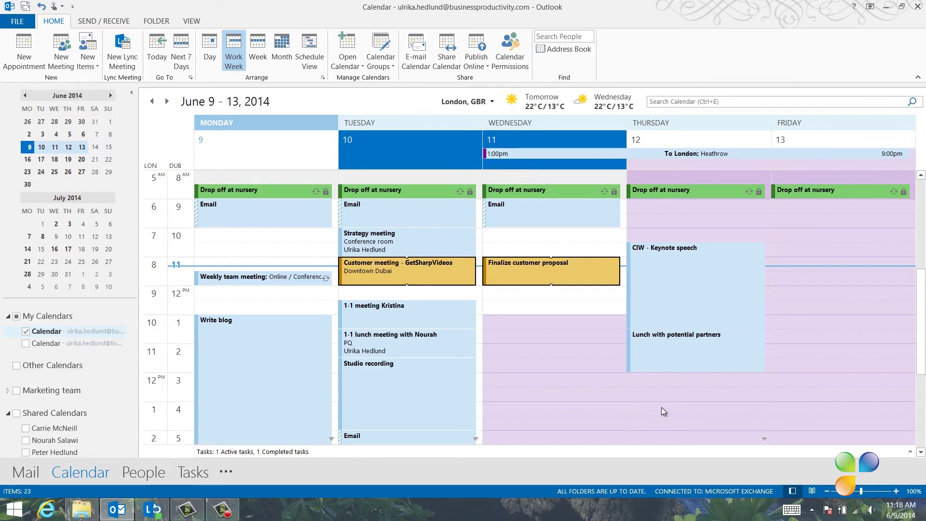
left_click(523, 336)
right_click(523, 336)
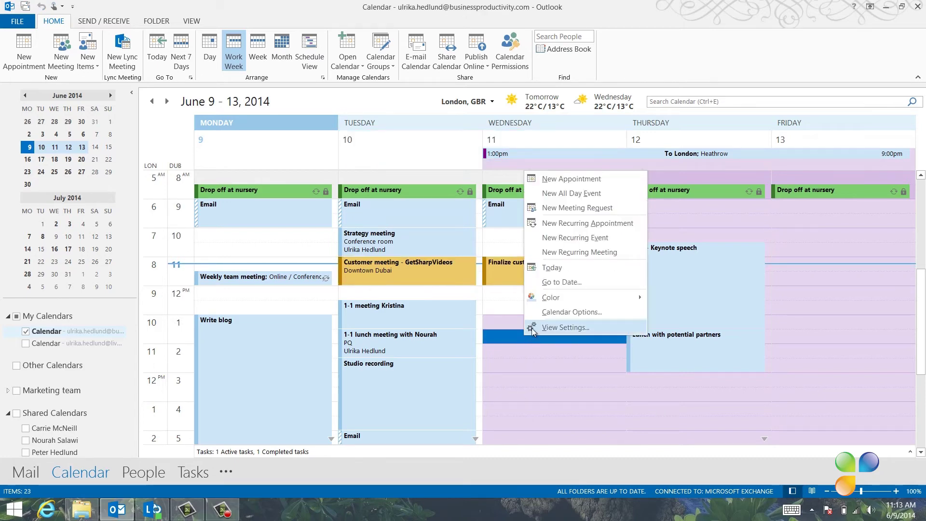
mouse_move(552, 298)
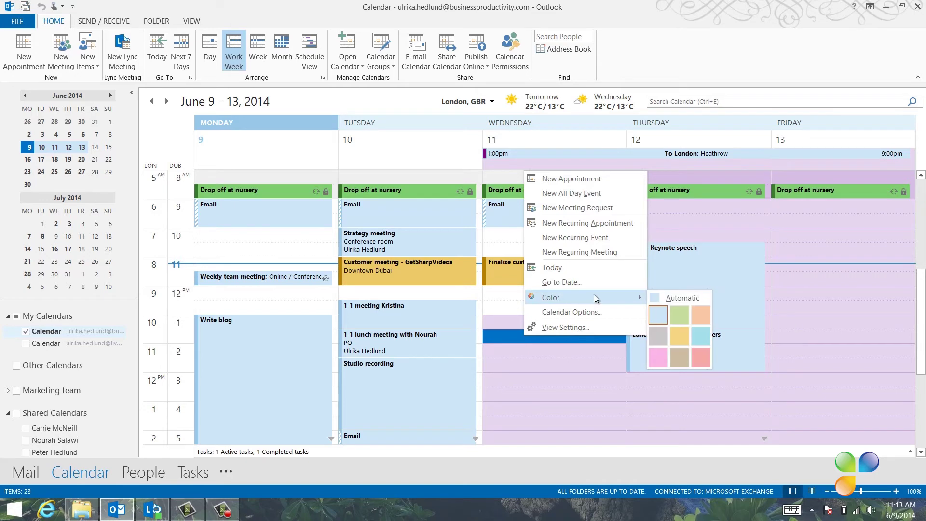
left_click(664, 358)
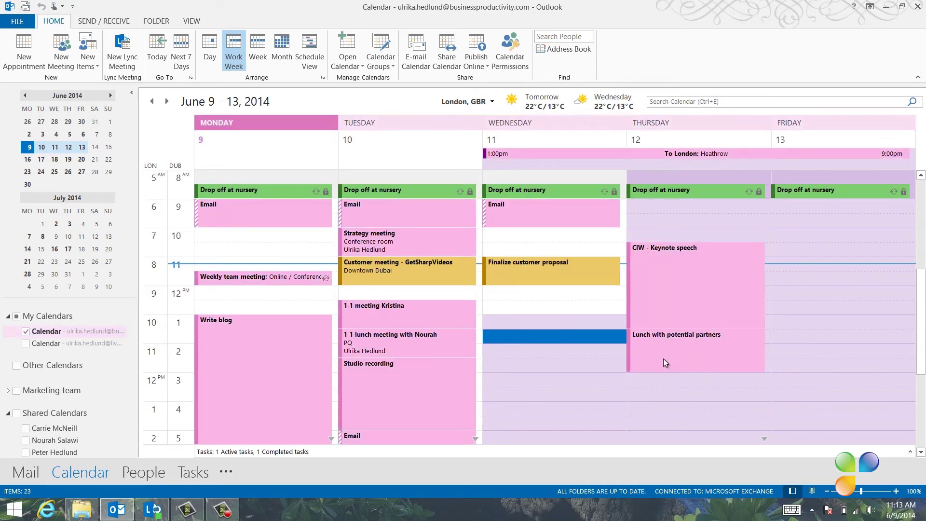
right_click(593, 338)
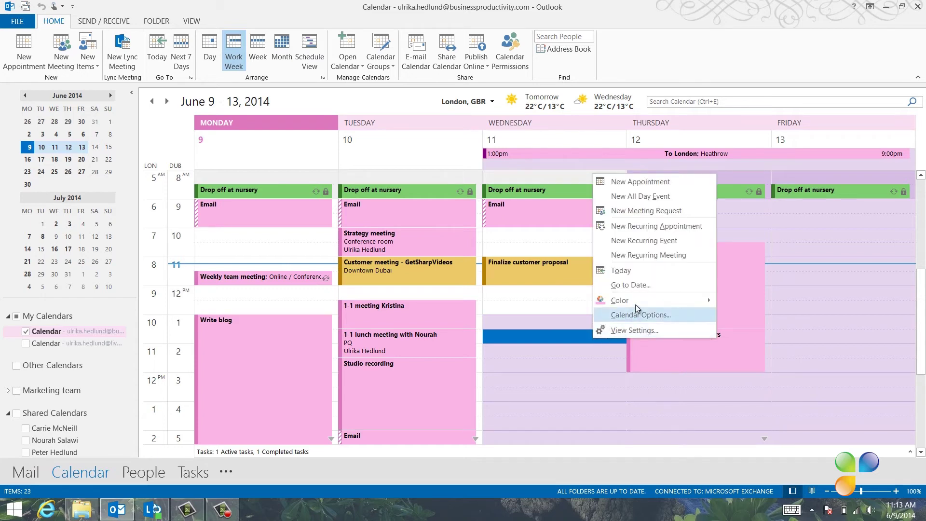
mouse_move(621, 300)
left_click(734, 322)
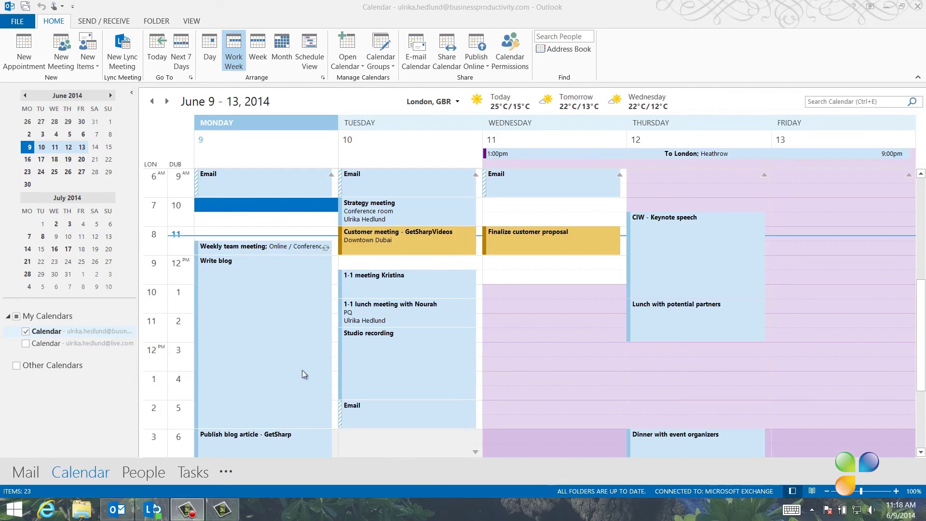
Step: Make Write blog recur weekly on Mondays, 12–6 PM, no end date, then show June 23–27
left_click(302, 372)
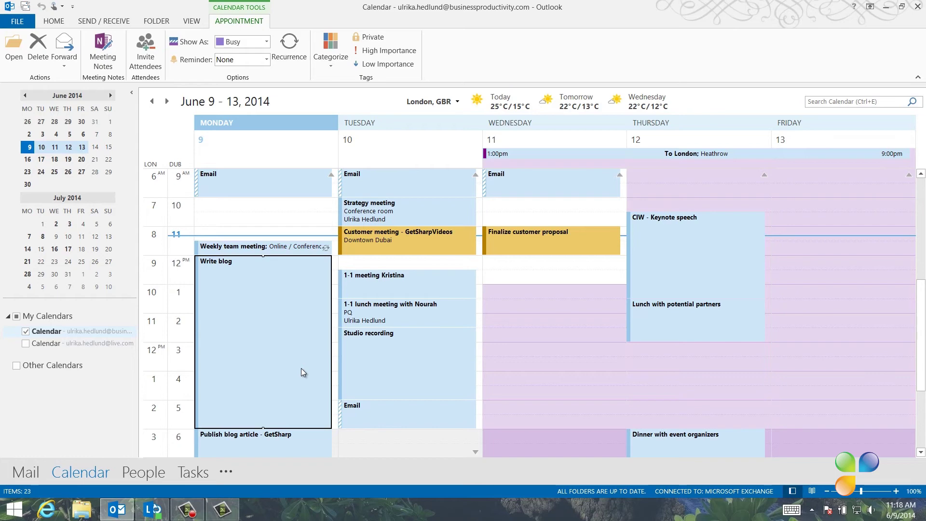
left_click(290, 53)
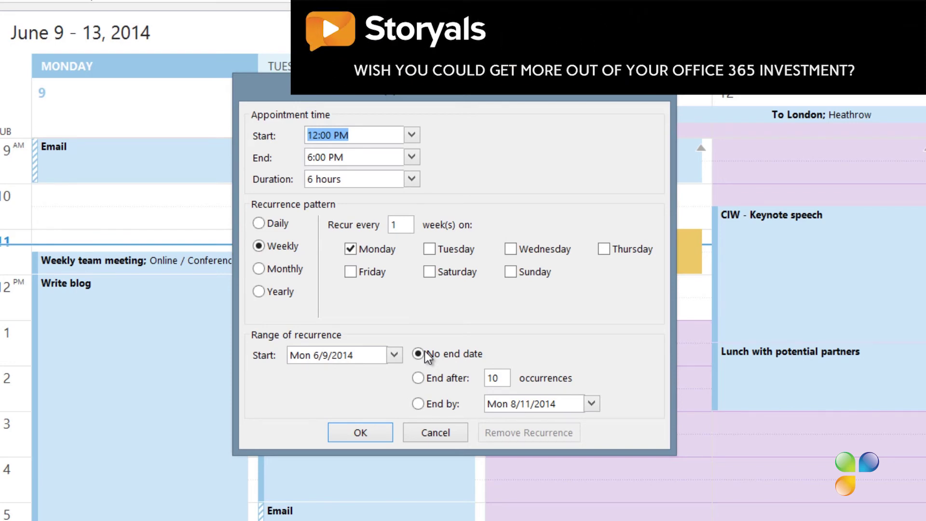
left_click(371, 433)
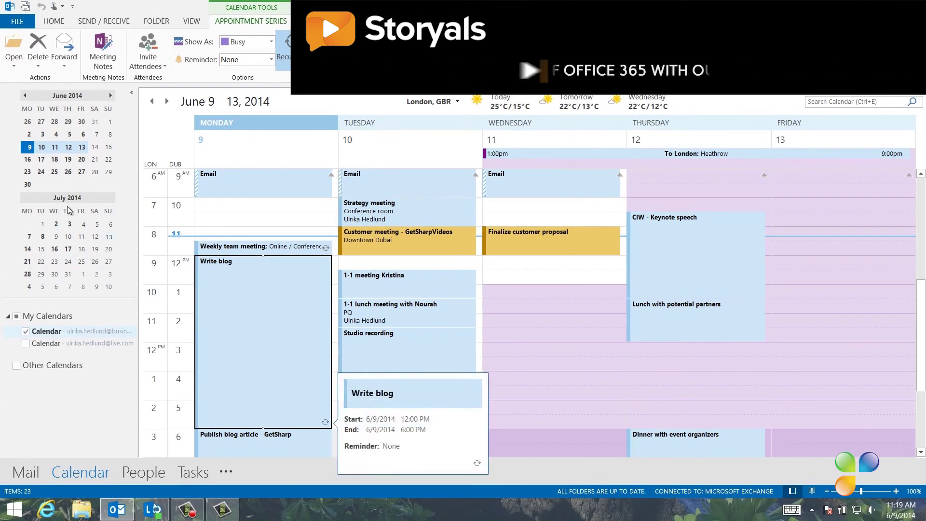
left_click(32, 160)
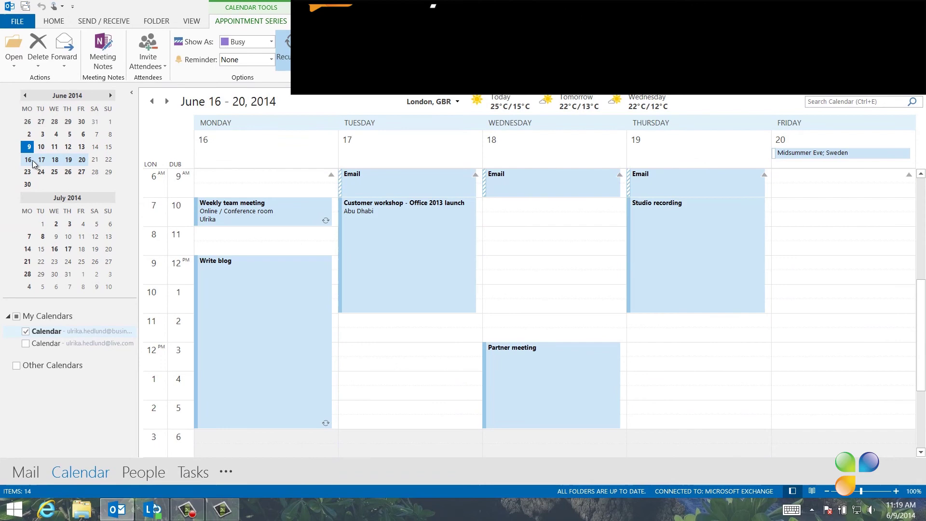
left_click(31, 172)
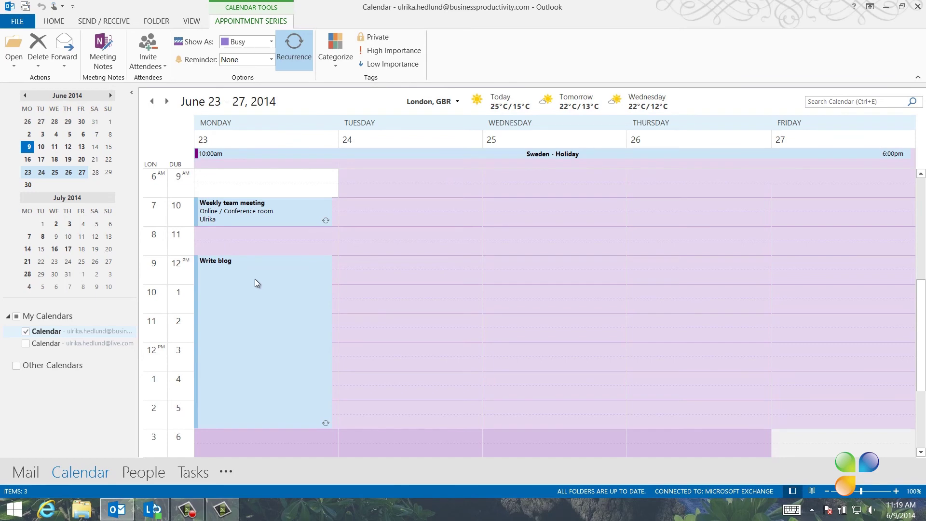
Step: Move only the June 23 Write blog occurrence to Friday June 20, then show that week
double_click(254, 278)
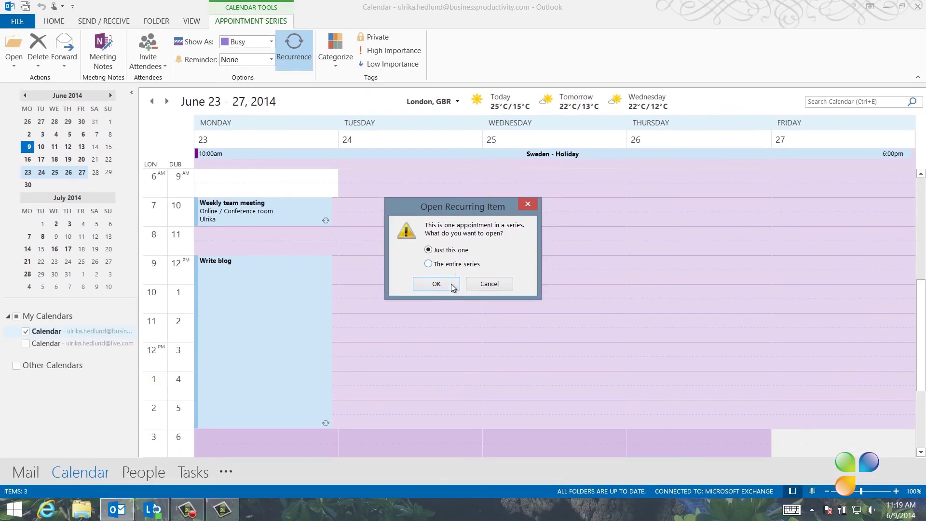
left_click(445, 286)
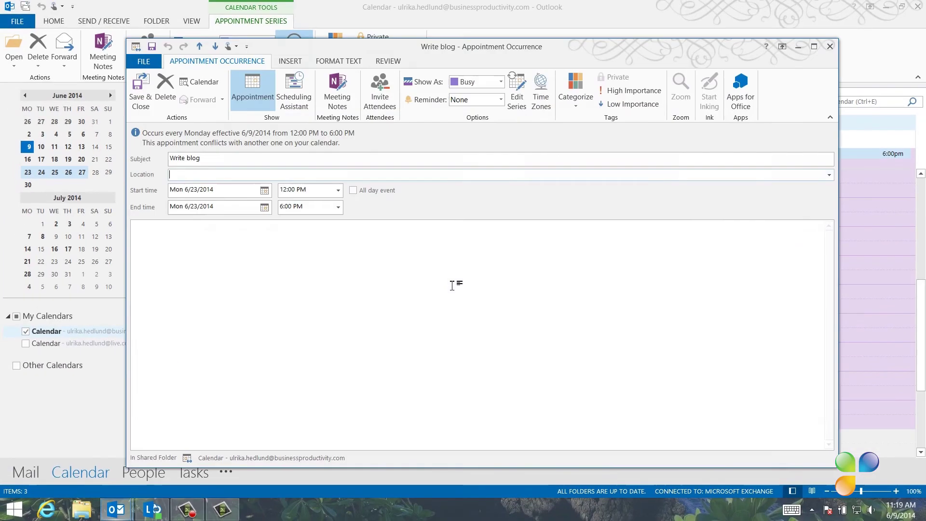
left_click(265, 189)
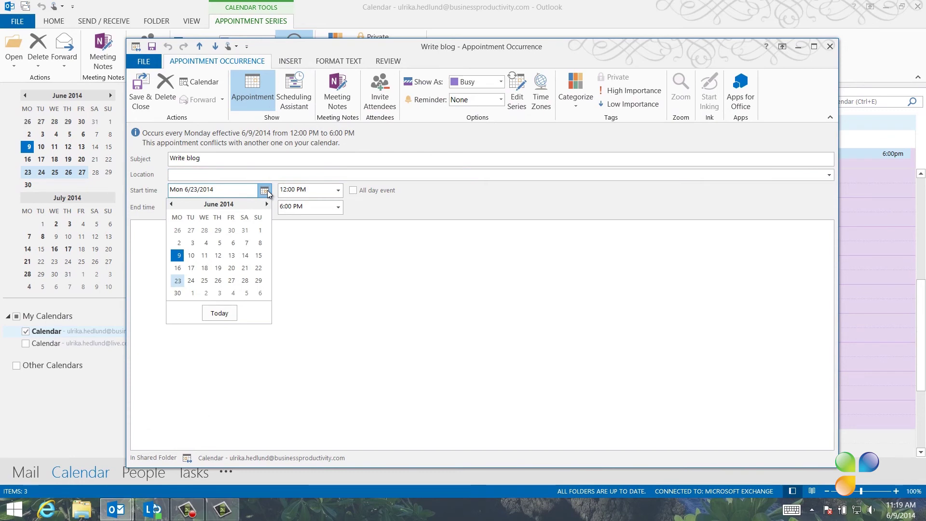
left_click(231, 266)
left_click(140, 91)
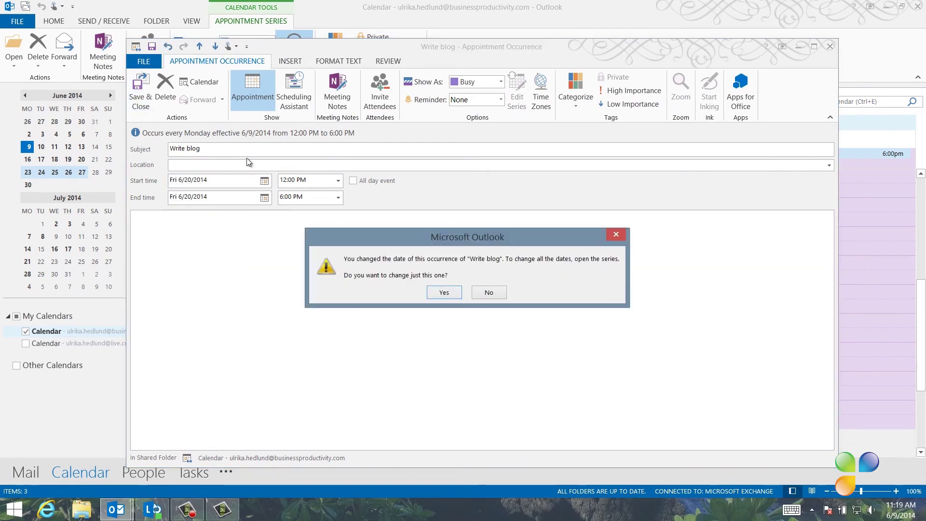
left_click(449, 292)
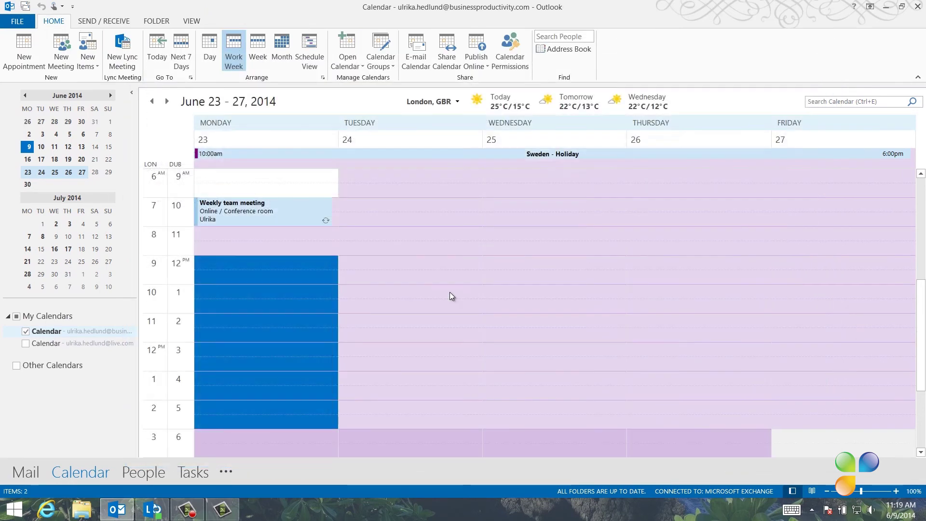
left_click(31, 159)
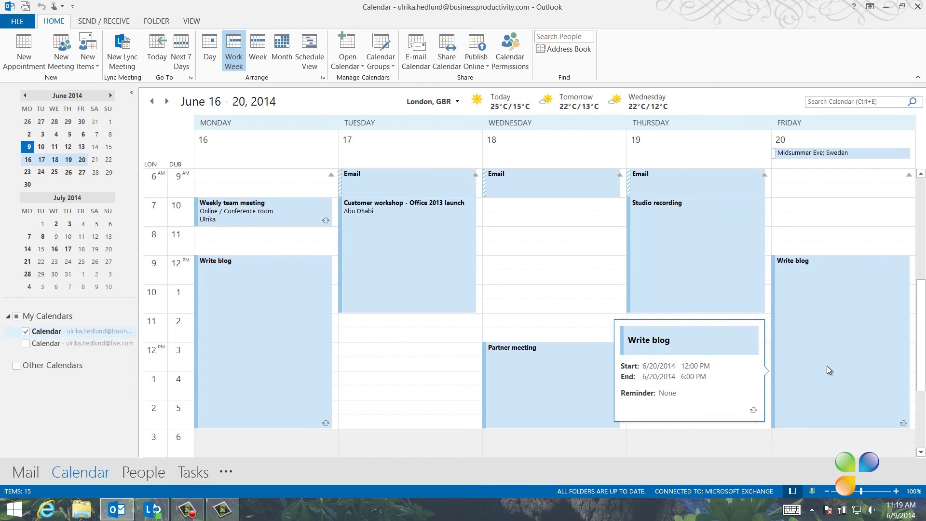
Step: Return to the June 9–13 week and show the Normal daily task list
left_click(162, 61)
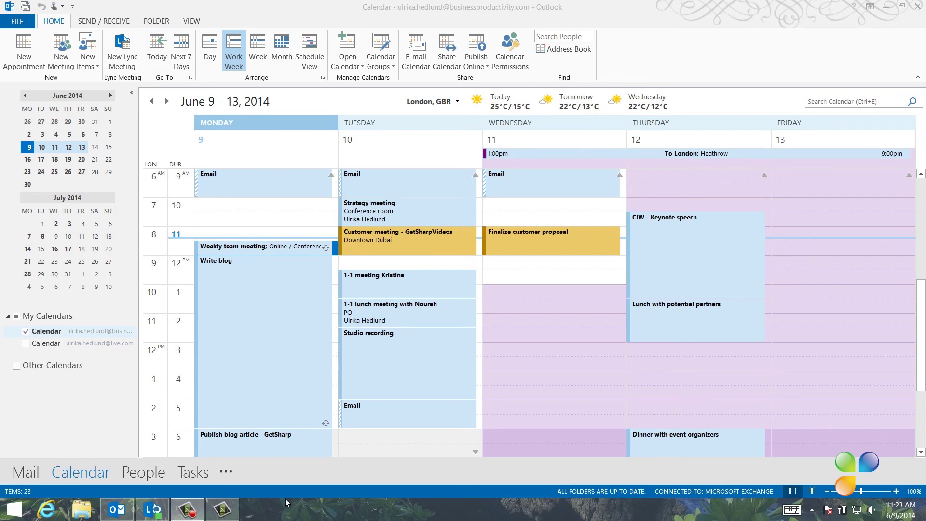
left_click(97, 478)
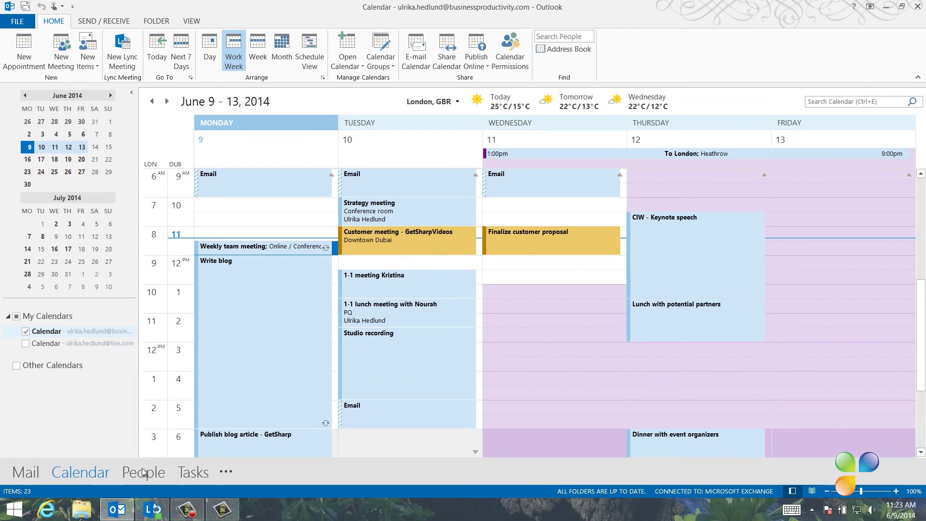
mouse_move(192, 472)
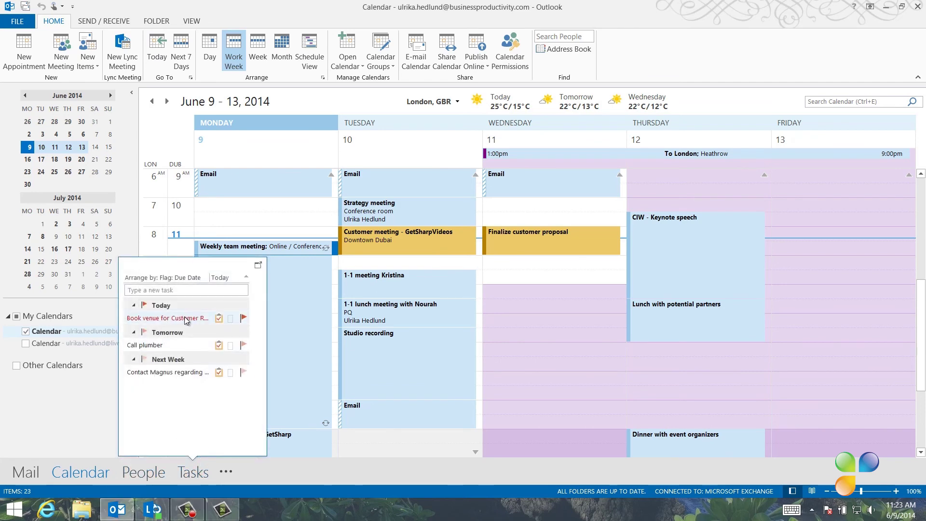
mouse_move(167, 317)
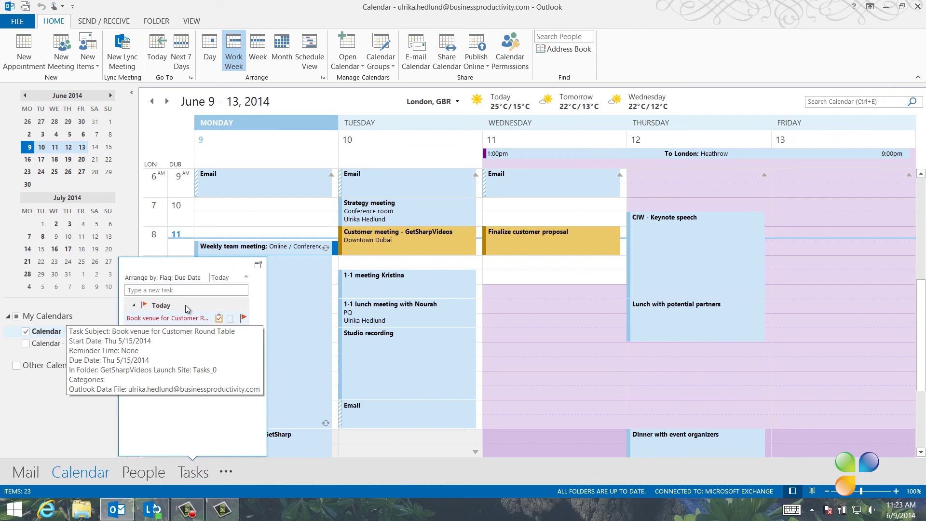
left_click(192, 22)
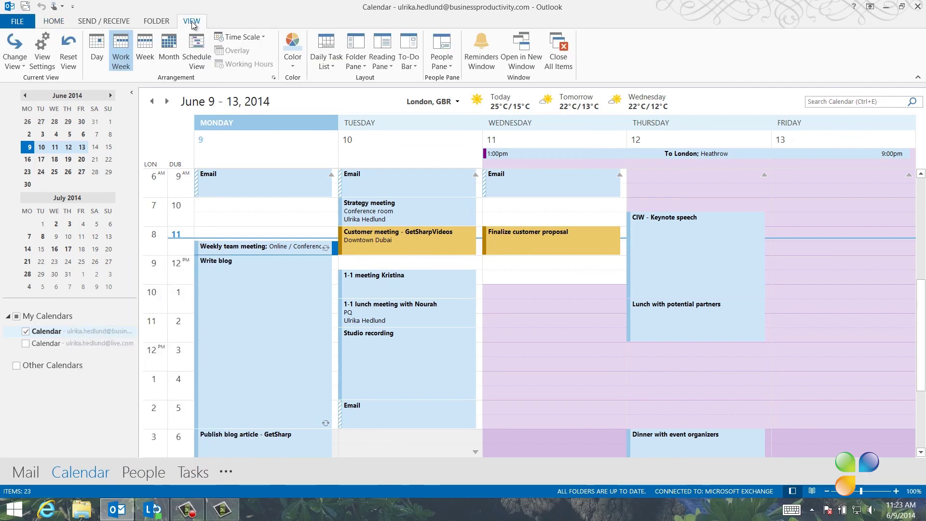
left_click(327, 66)
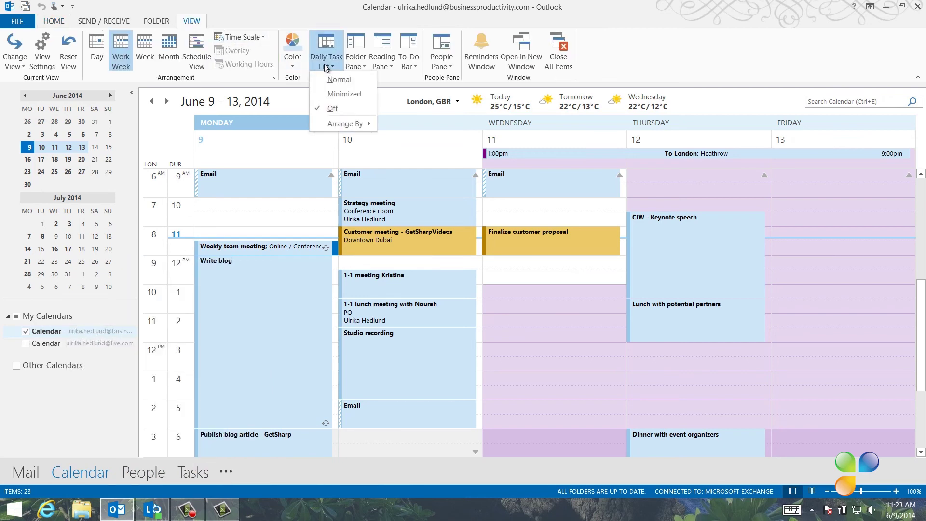
left_click(336, 80)
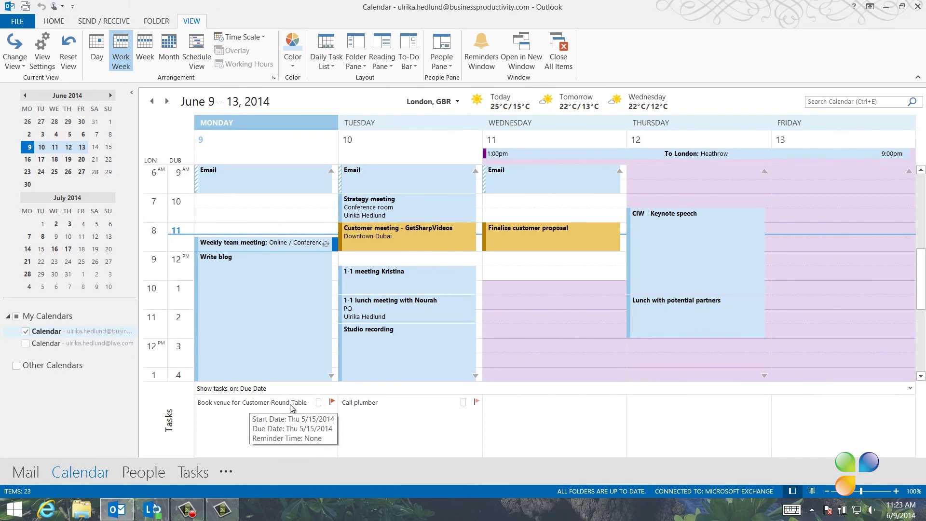
Step: Search the calendar for 'round table', clear the search, and minimize the daily task list
left_click(825, 104)
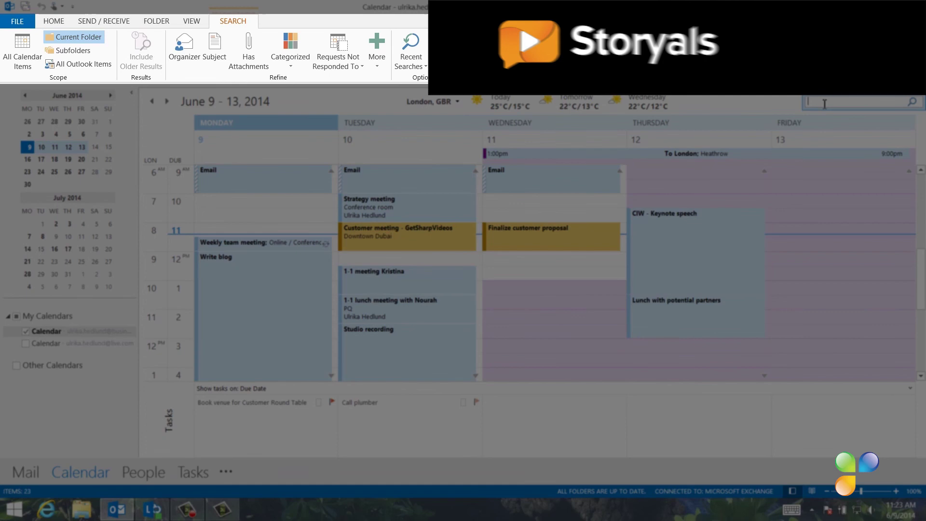
type("round ta")
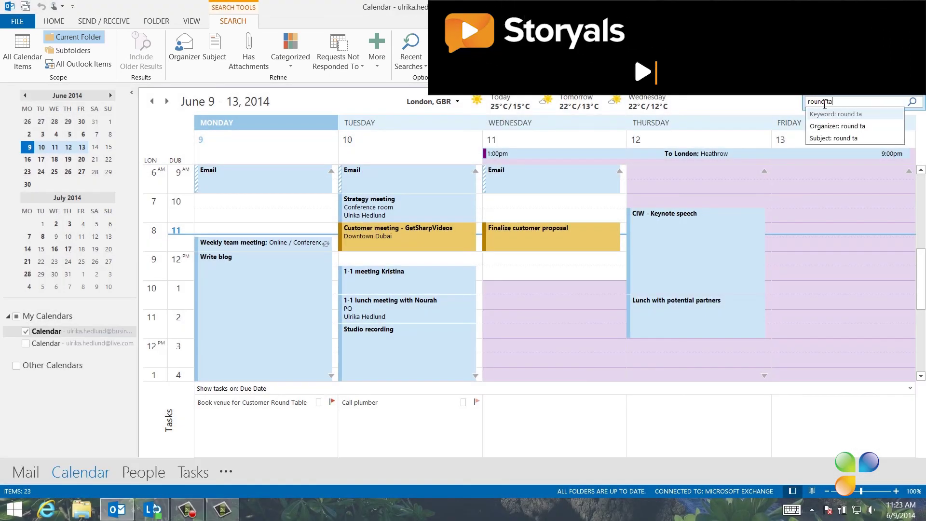
type("ble")
key("Return")
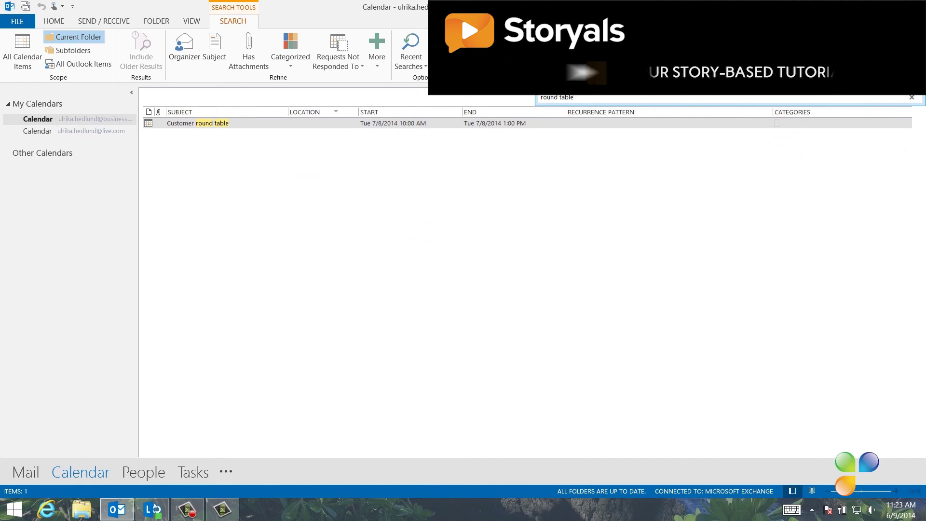
key("Escape")
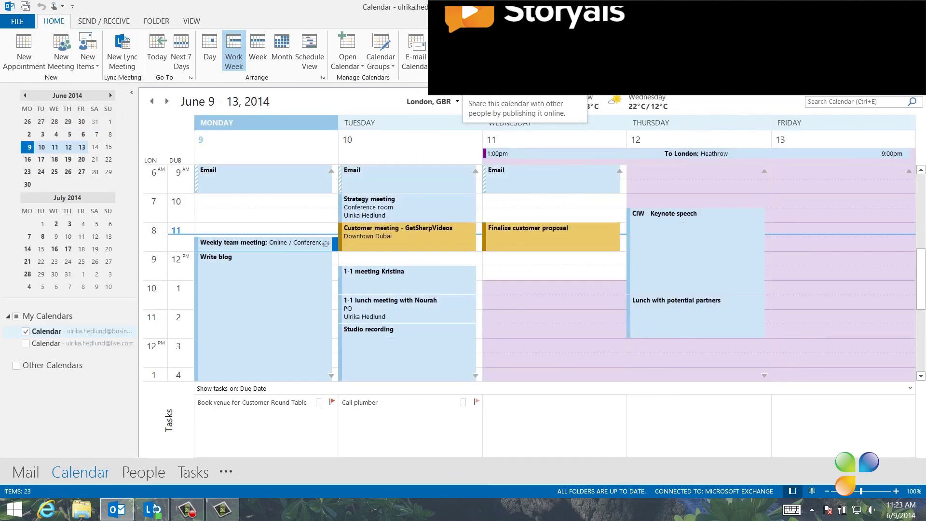
left_click(912, 389)
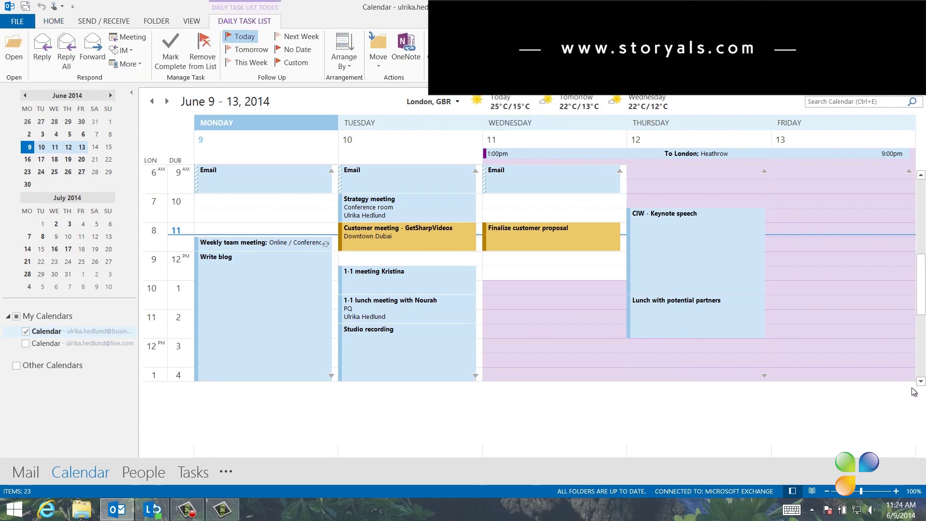